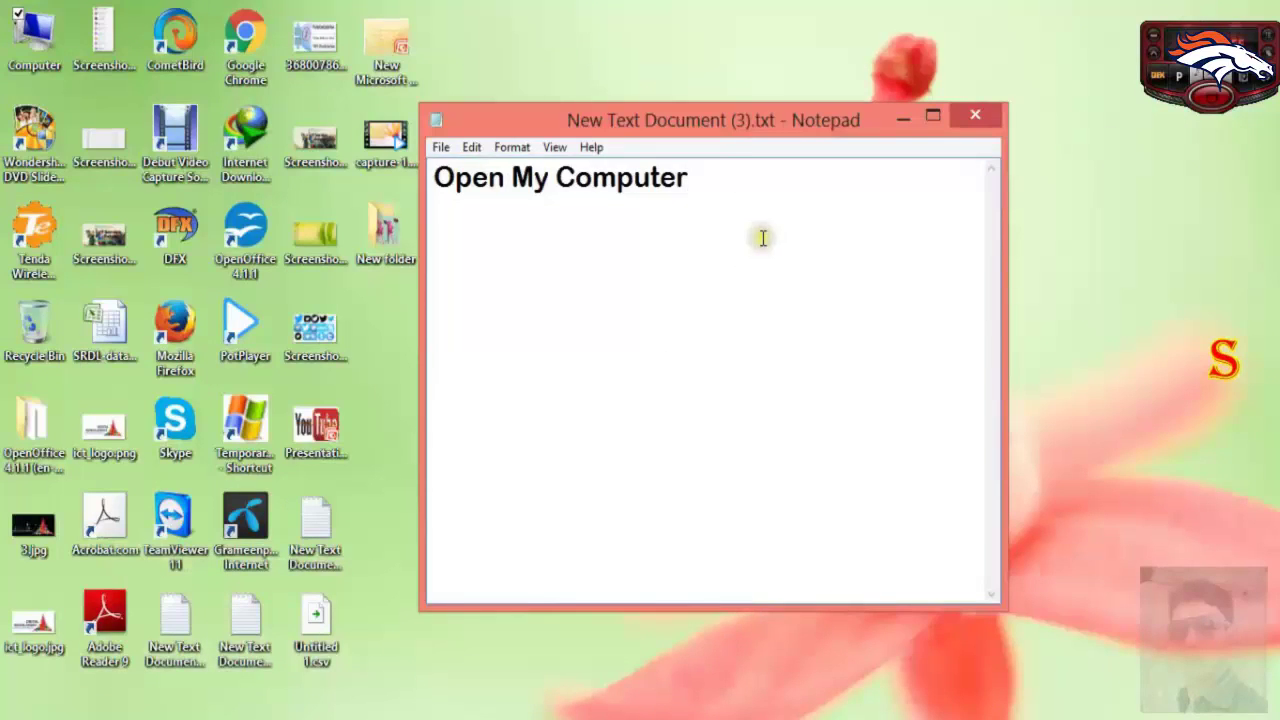
Add the lines "I Hide my D(Software) Drive" and "Please See Instruction" below the existing text in the note, separated by blank lines
key("Return")
type("I Hide my ")
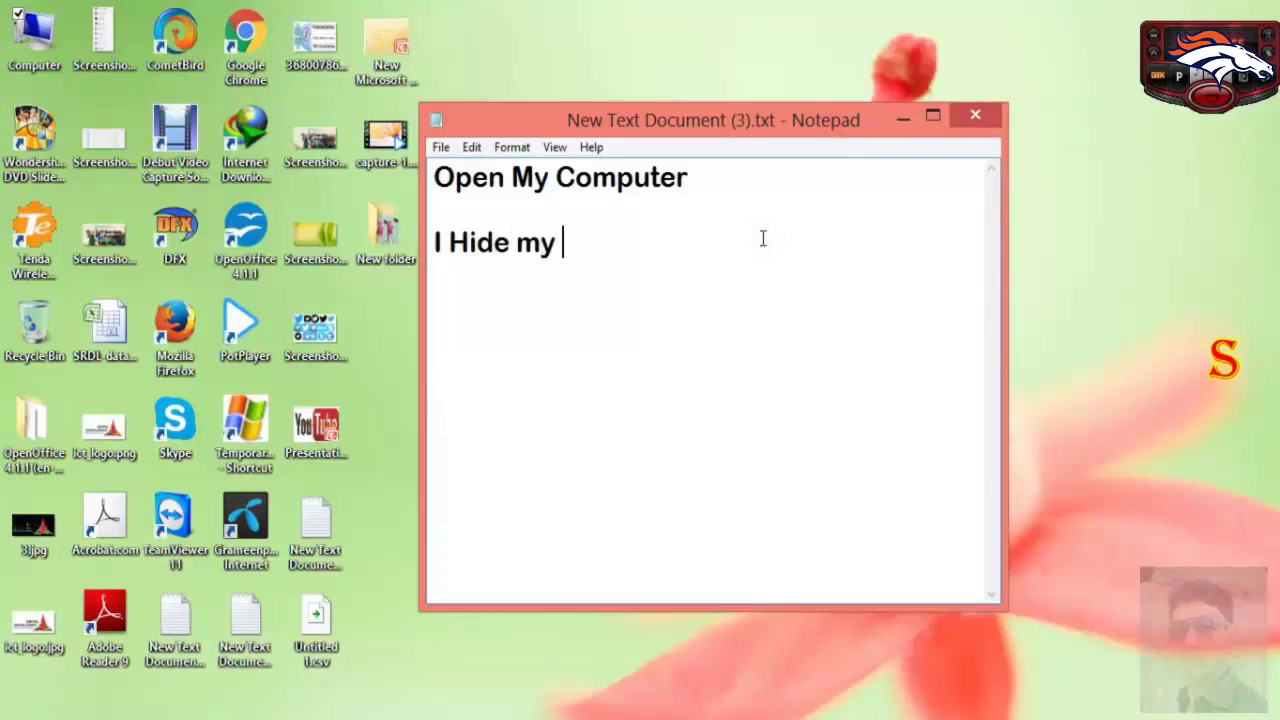
type("D(Softw")
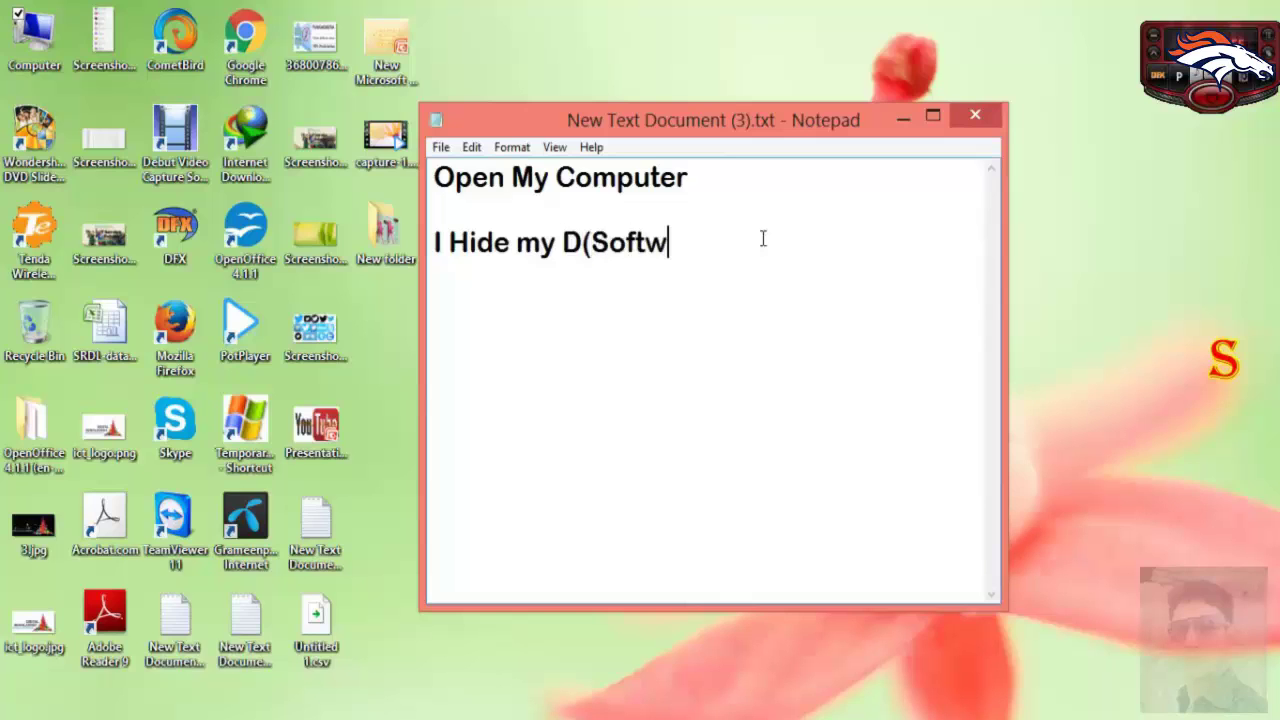
type("are) Drive")
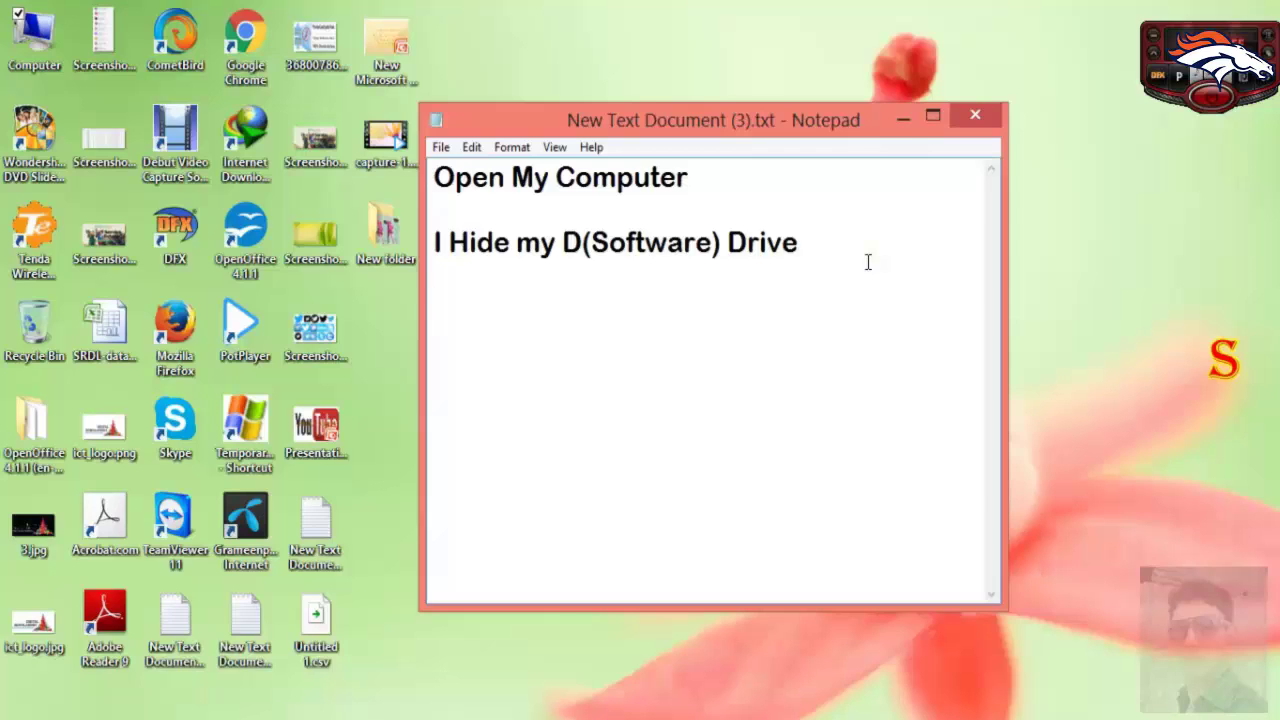
type("C")
key("BackSpace")
key("BackSpace")
type("Please See I")
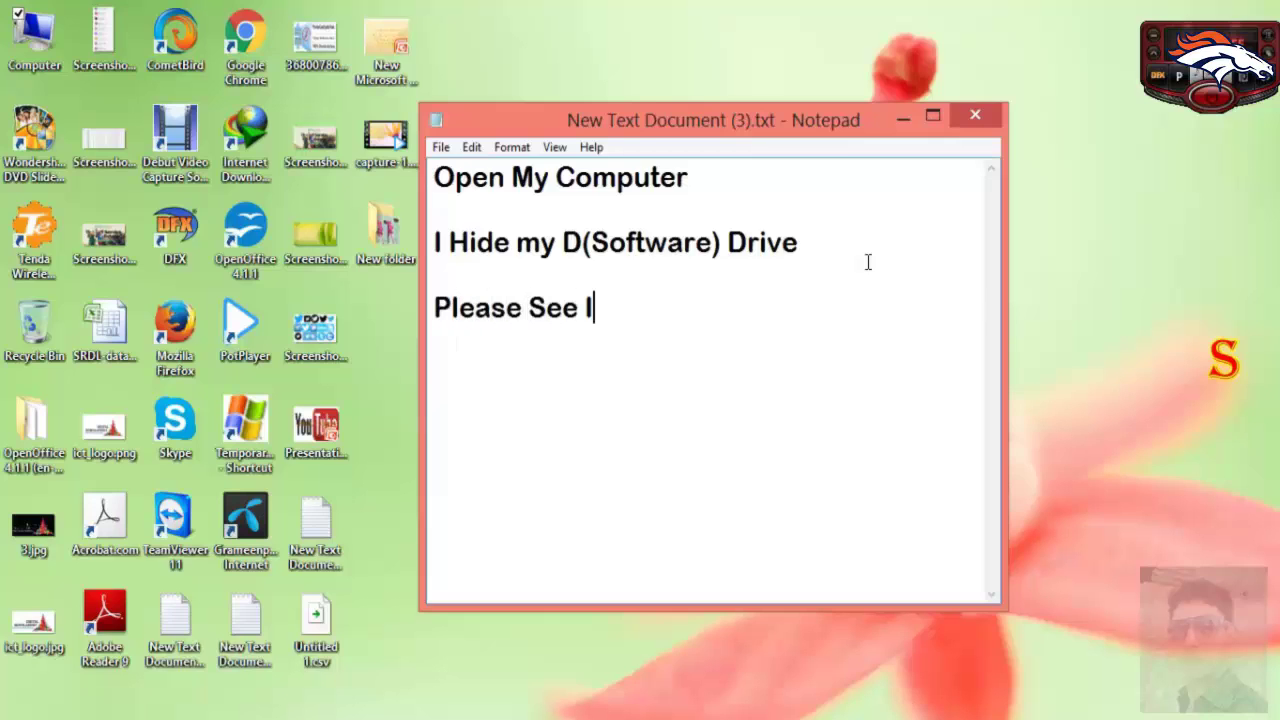
type("nstruction")
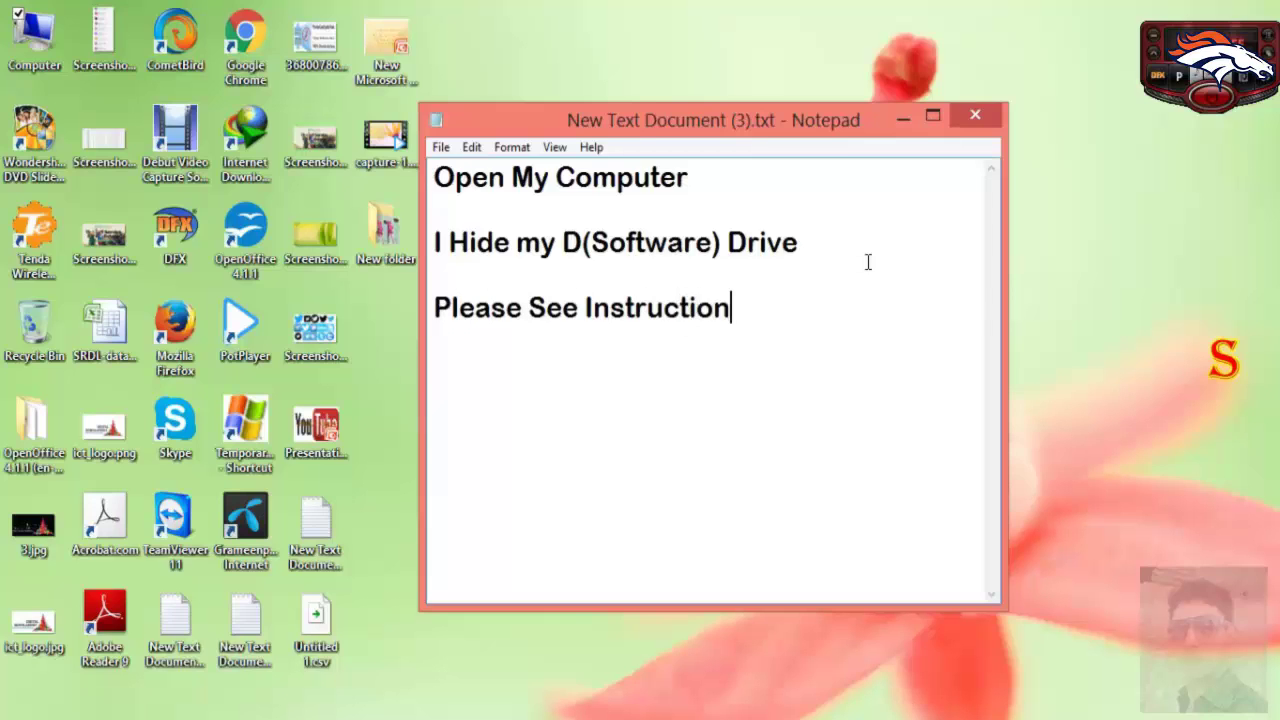
Open the Computer window from the desktop and maximize it to view the hard disk drives
left_click(35, 30)
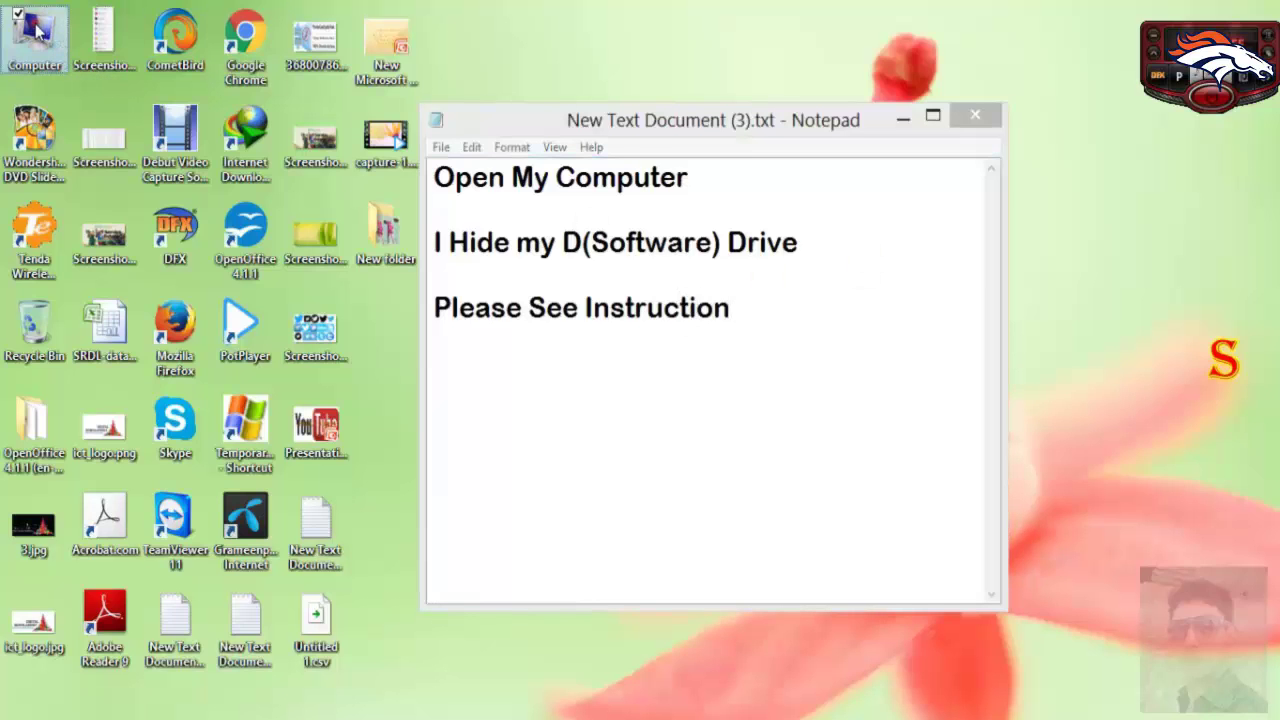
right_click(35, 30)
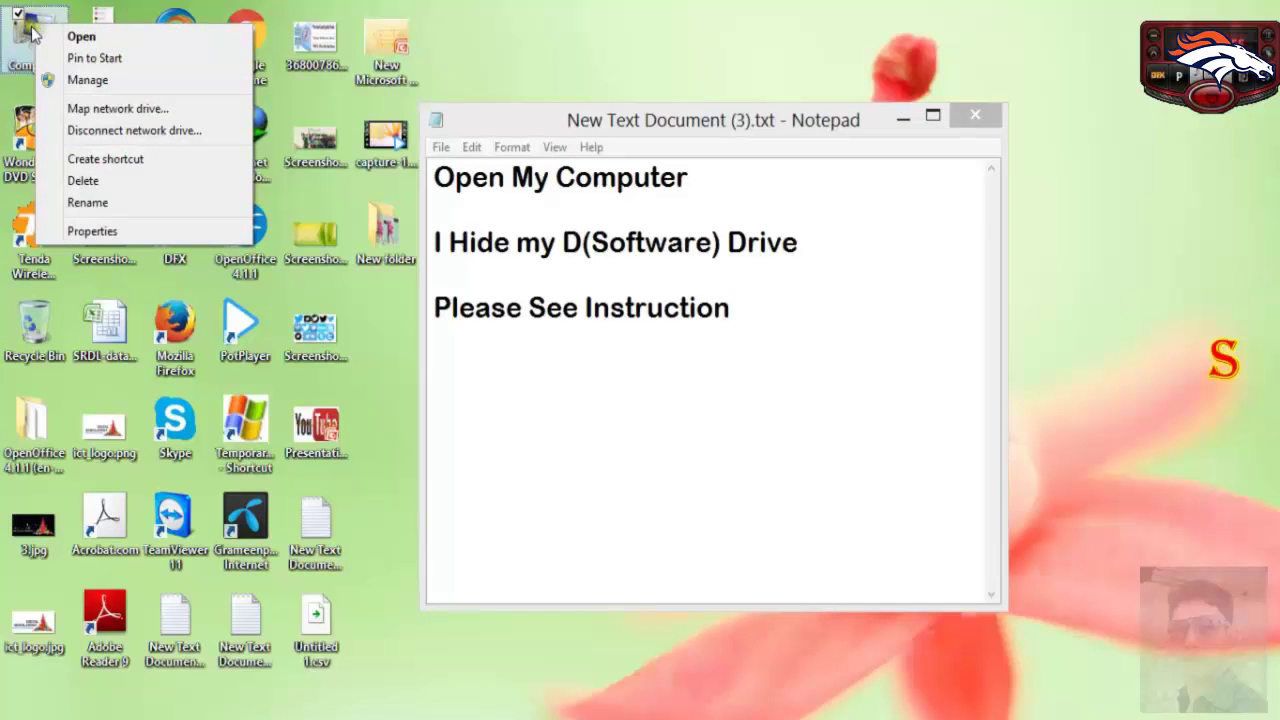
left_click(45, 36)
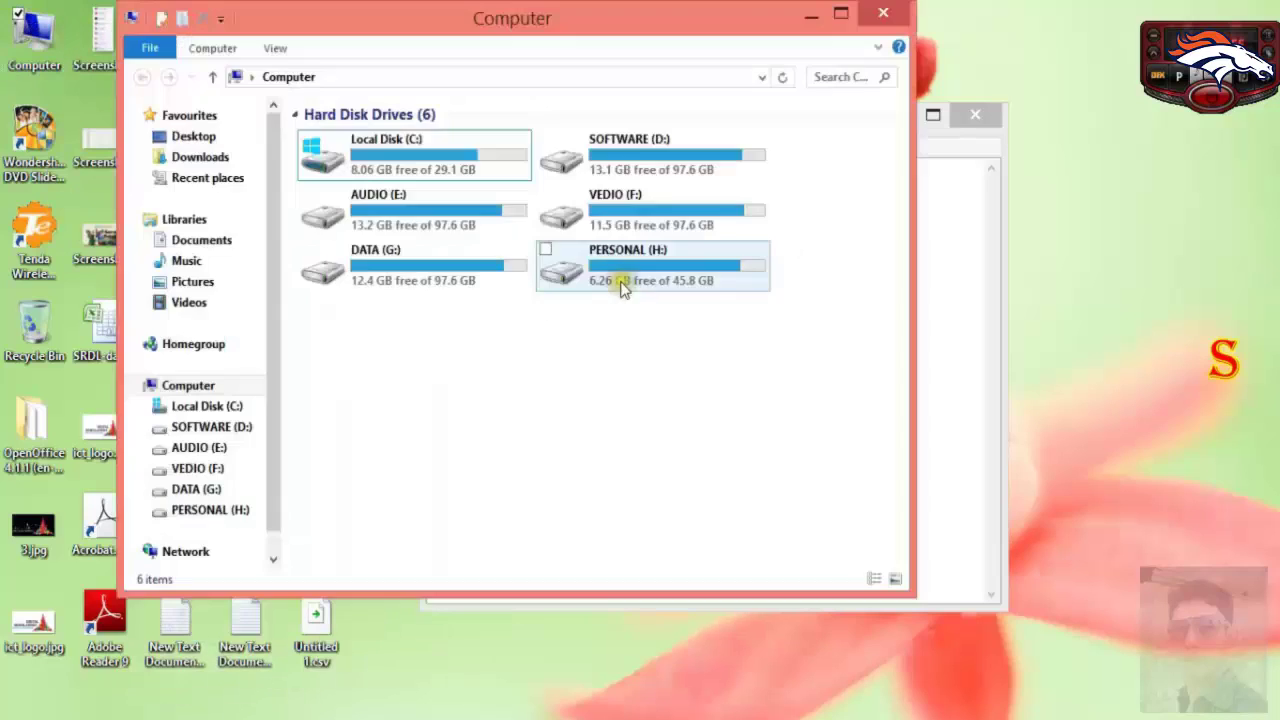
left_click(841, 14)
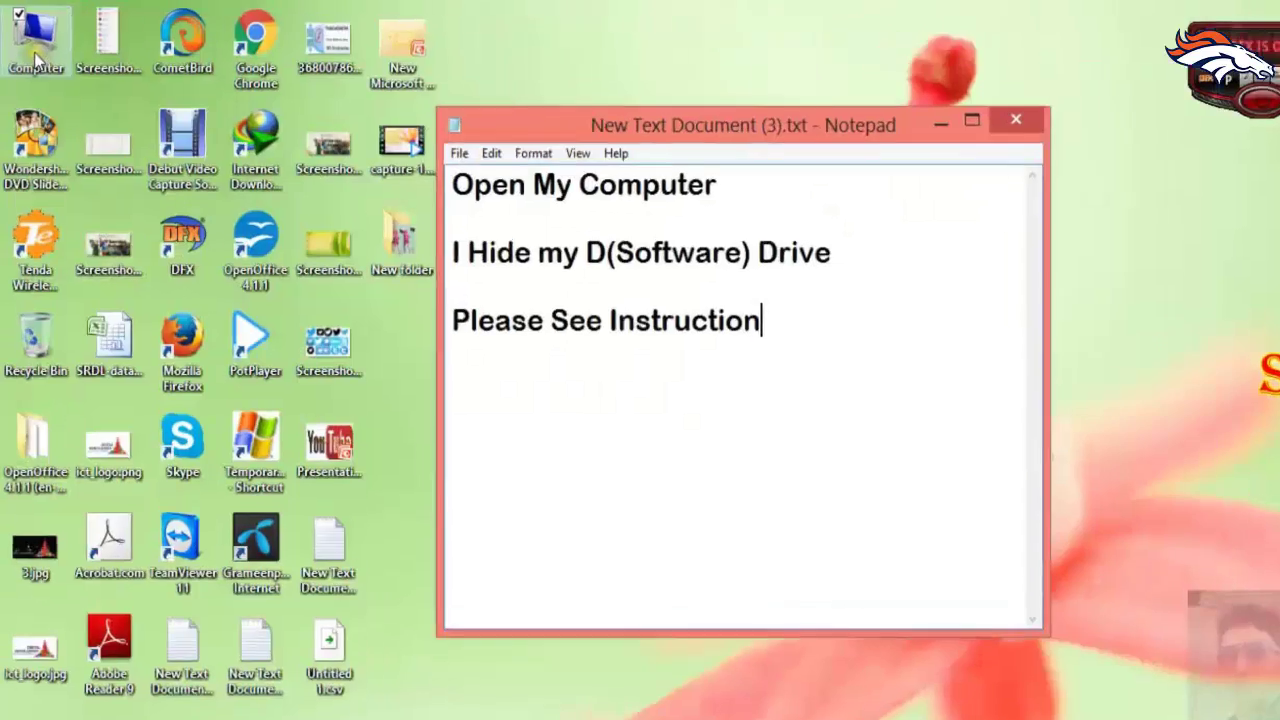
Open Disk Management in the Computer Management console and widen the window to show the full partition layout
right_click(36, 32)
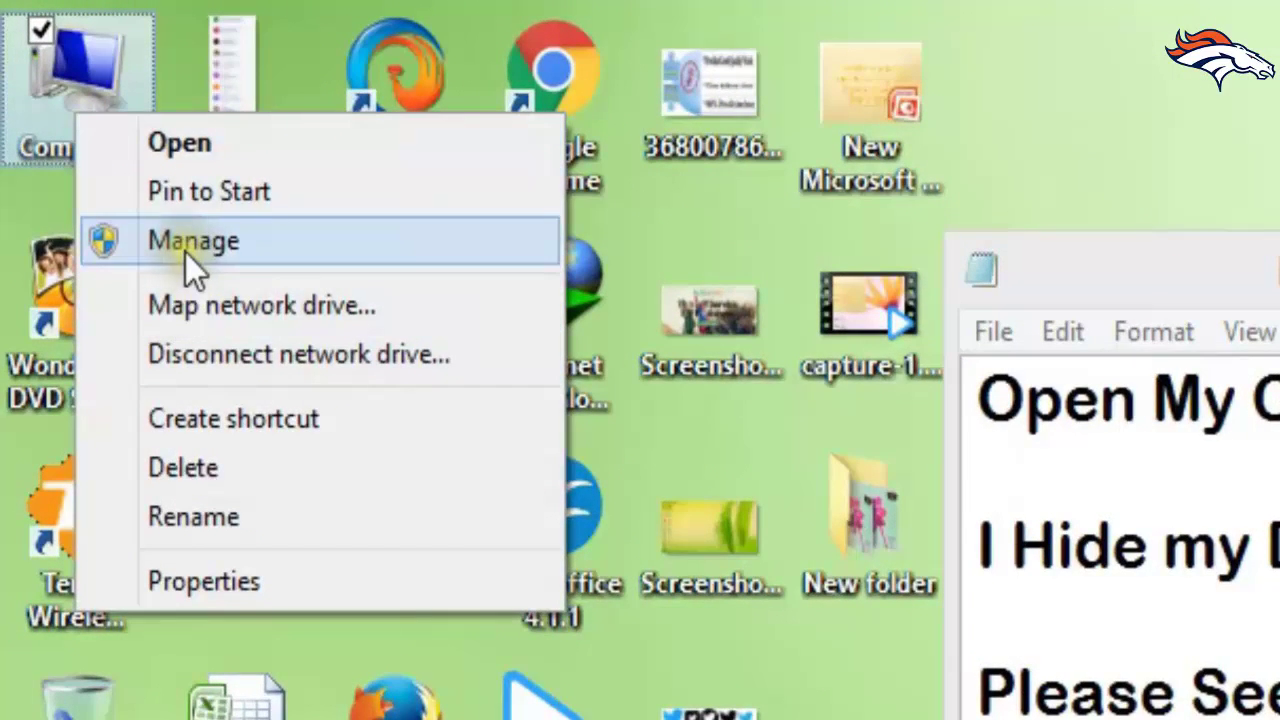
left_click(185, 250)
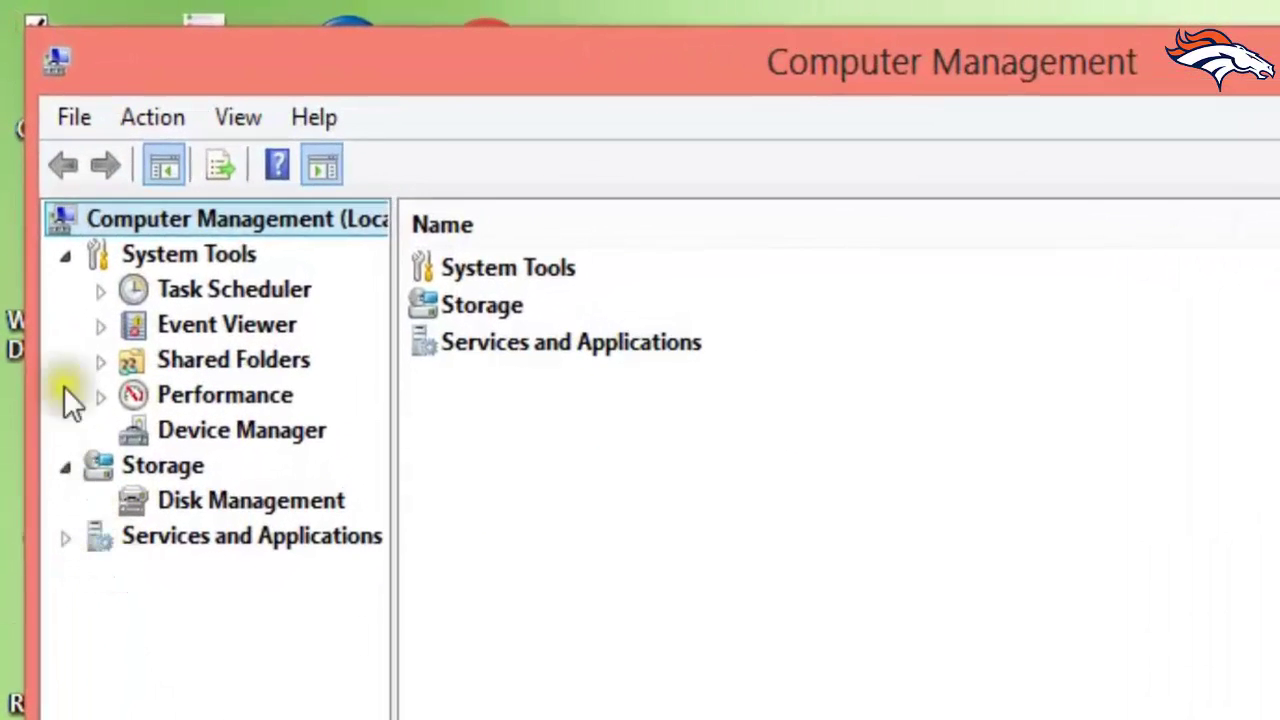
left_click(210, 505)
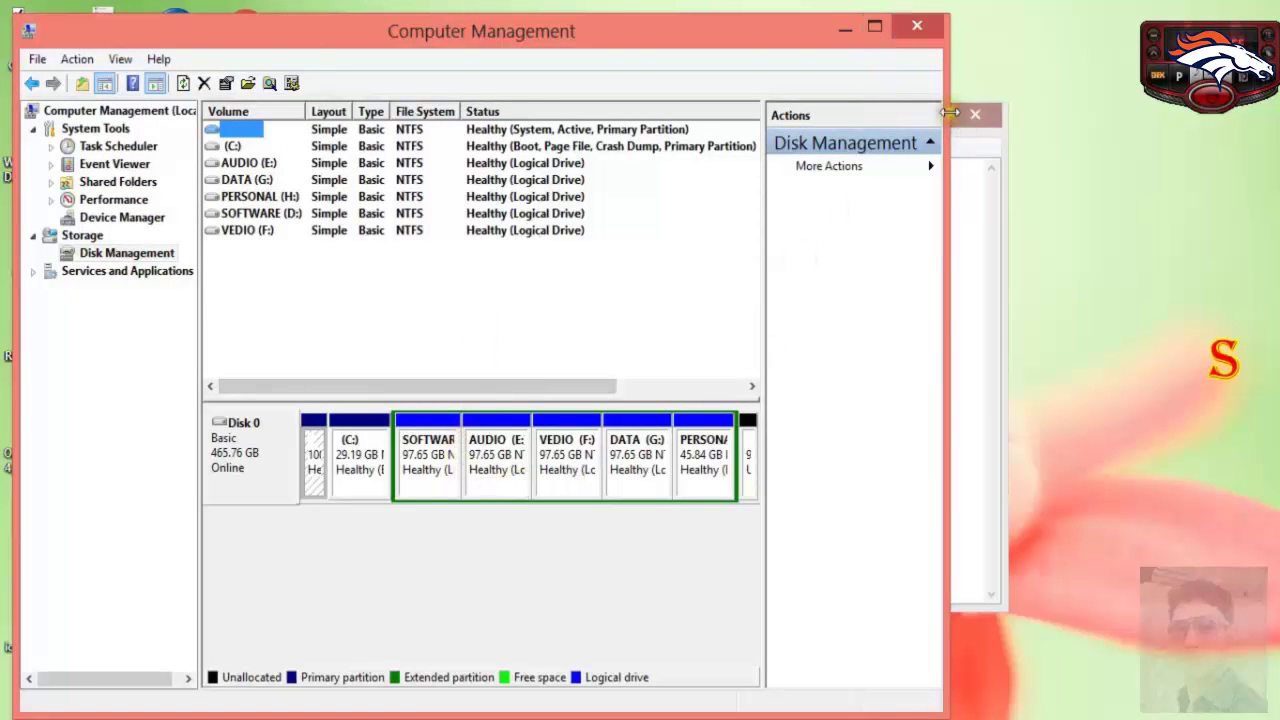
left_click_drag(950, 112, 1195, 112)
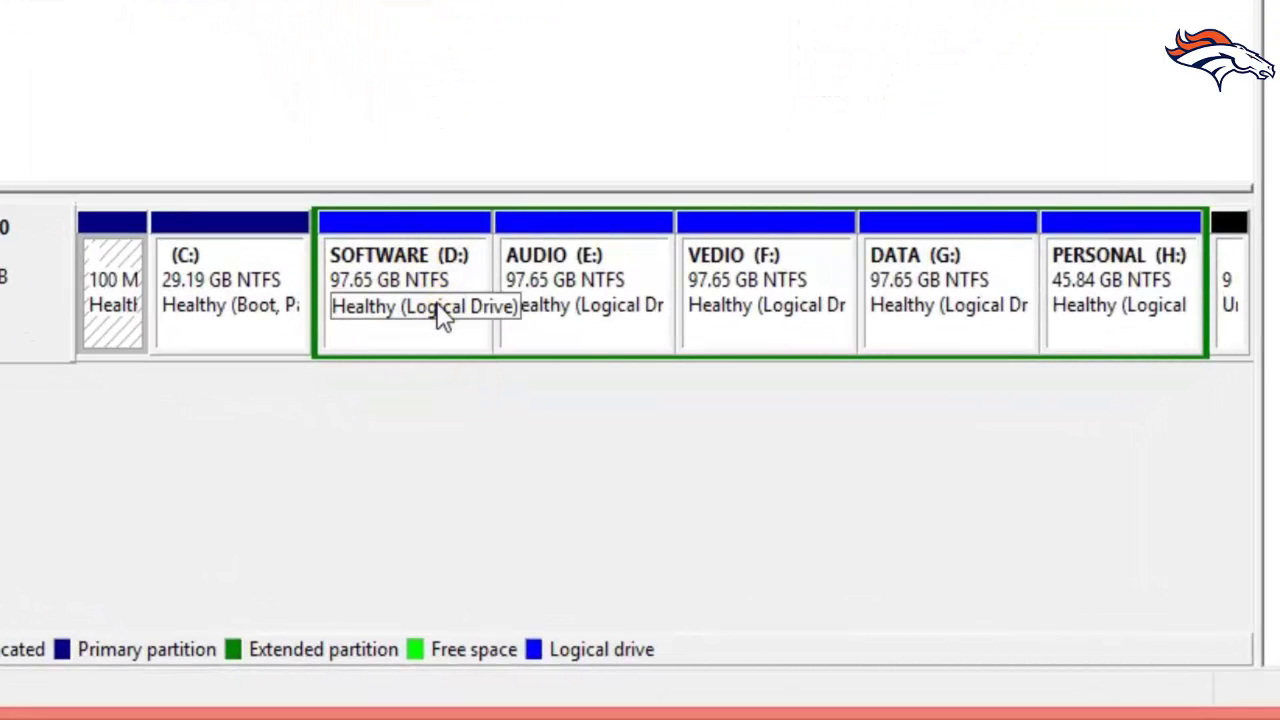
Remove the drive letter D: from the SOFTWARE volume, accept the removal, and close Computer Management
left_click(443, 313)
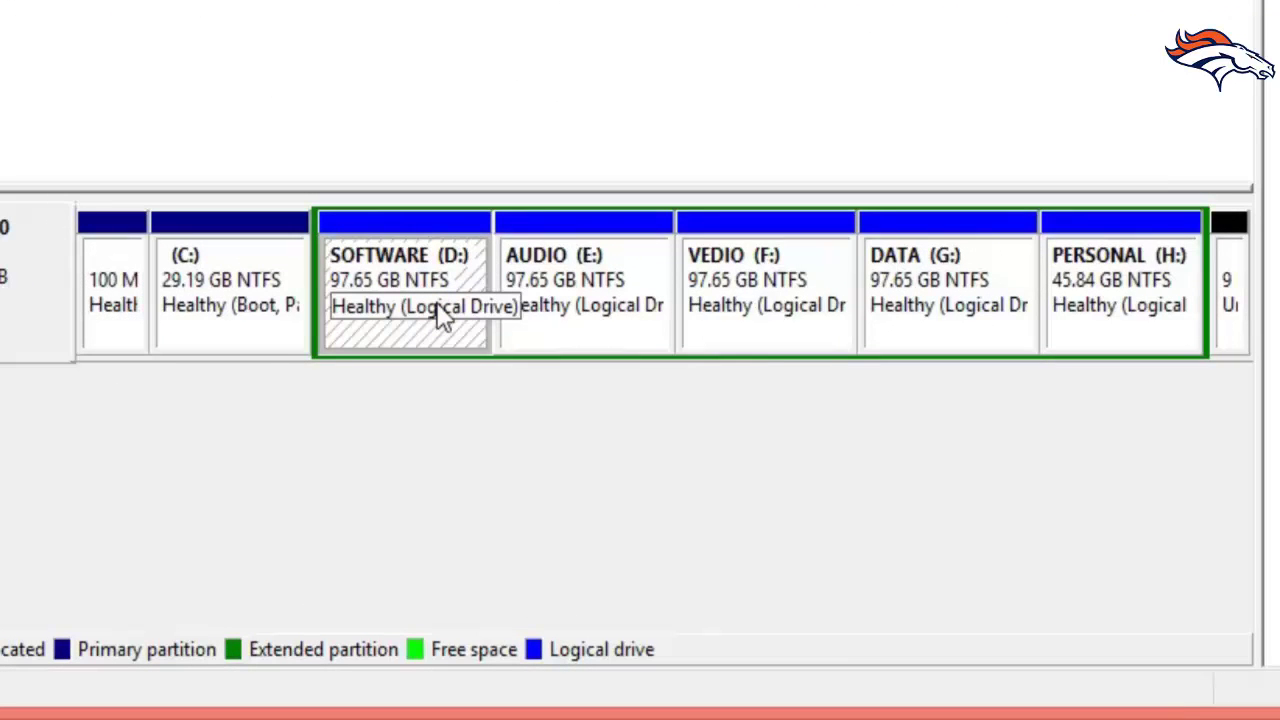
right_click(443, 313)
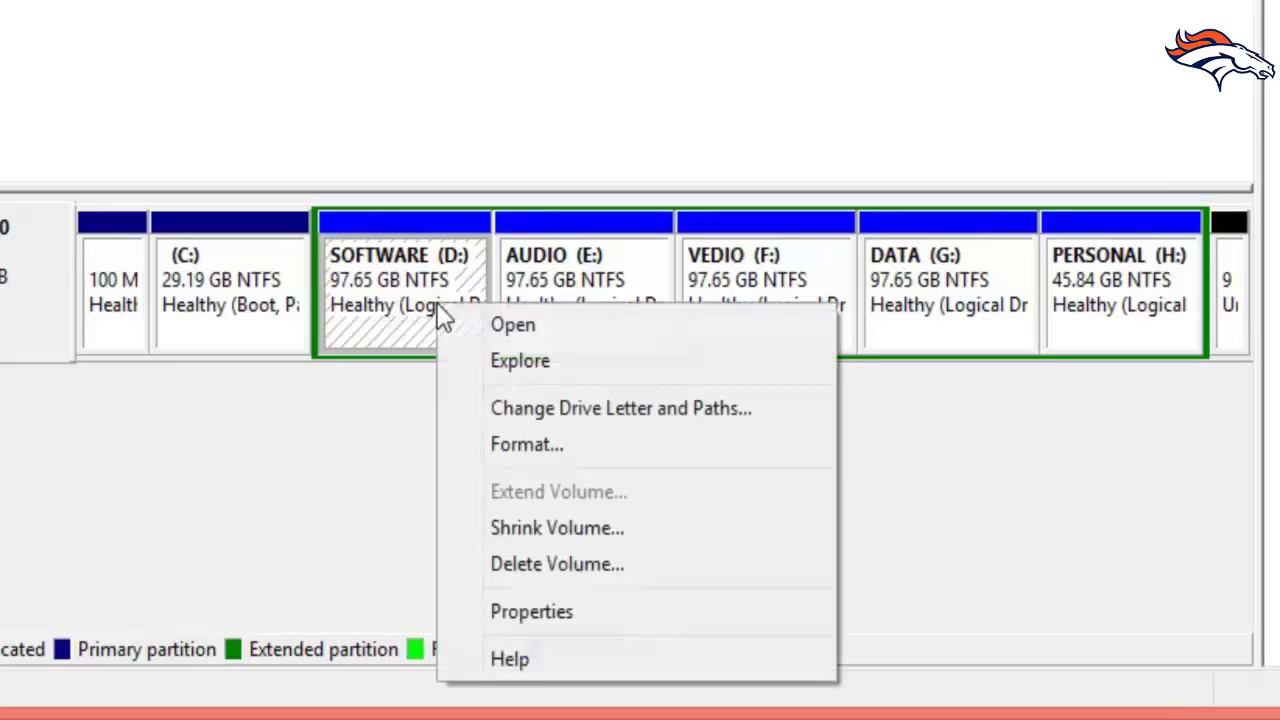
left_click(518, 408)
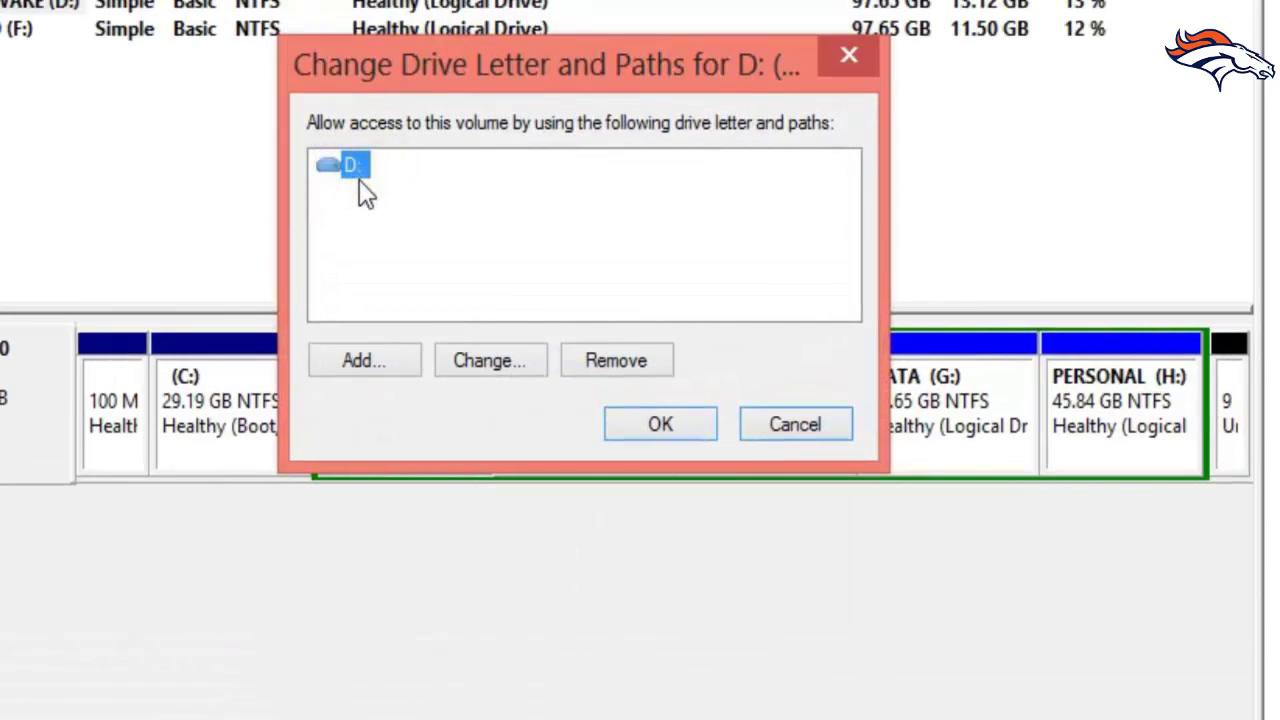
left_click(617, 360)
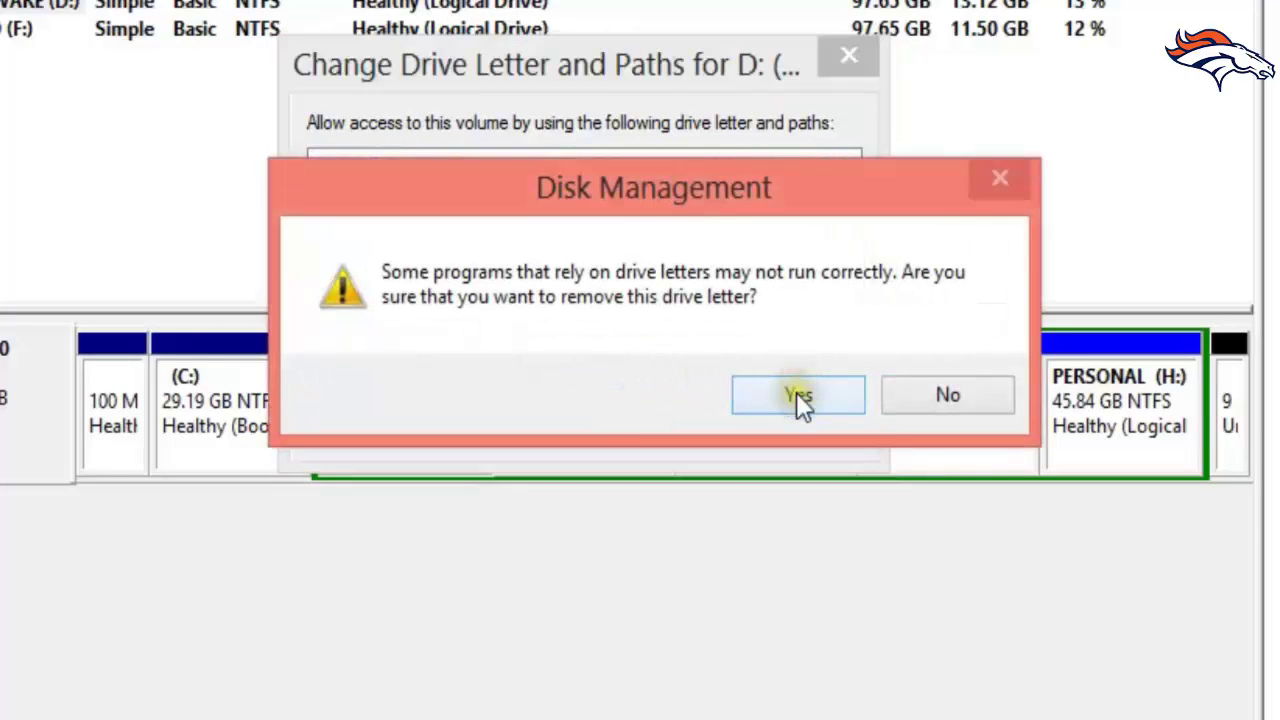
left_click(798, 397)
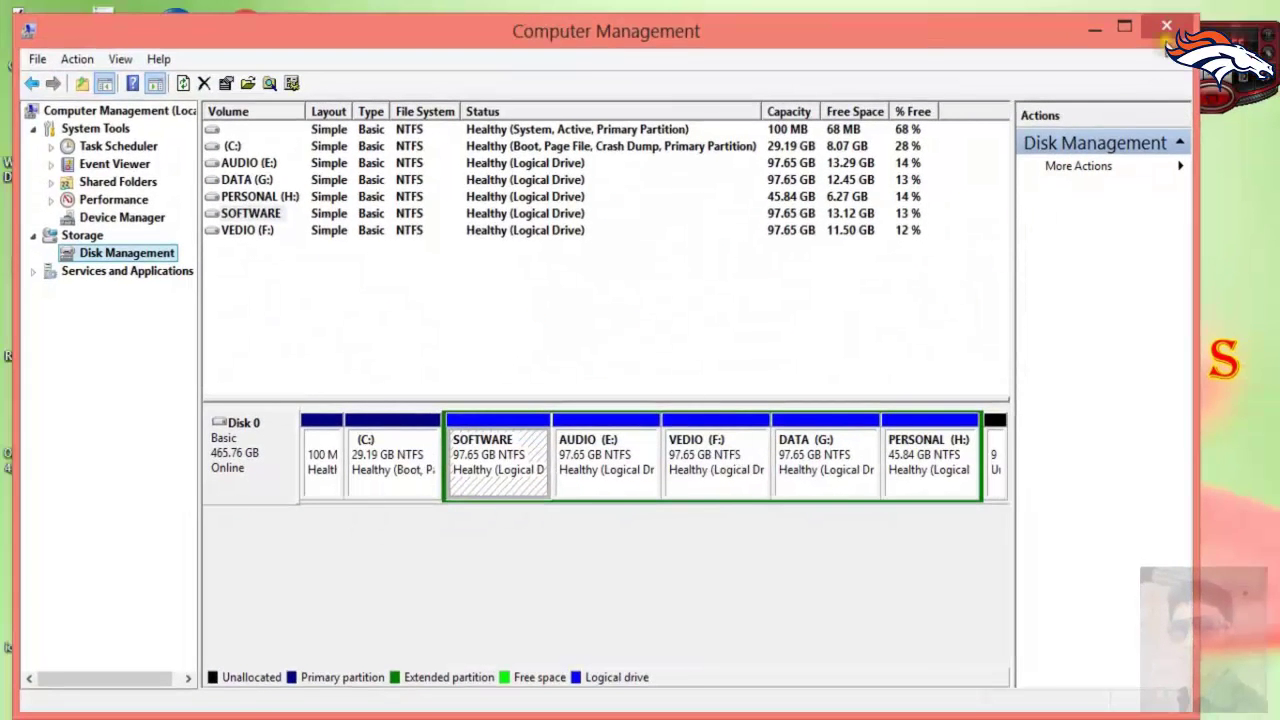
left_click(1168, 28)
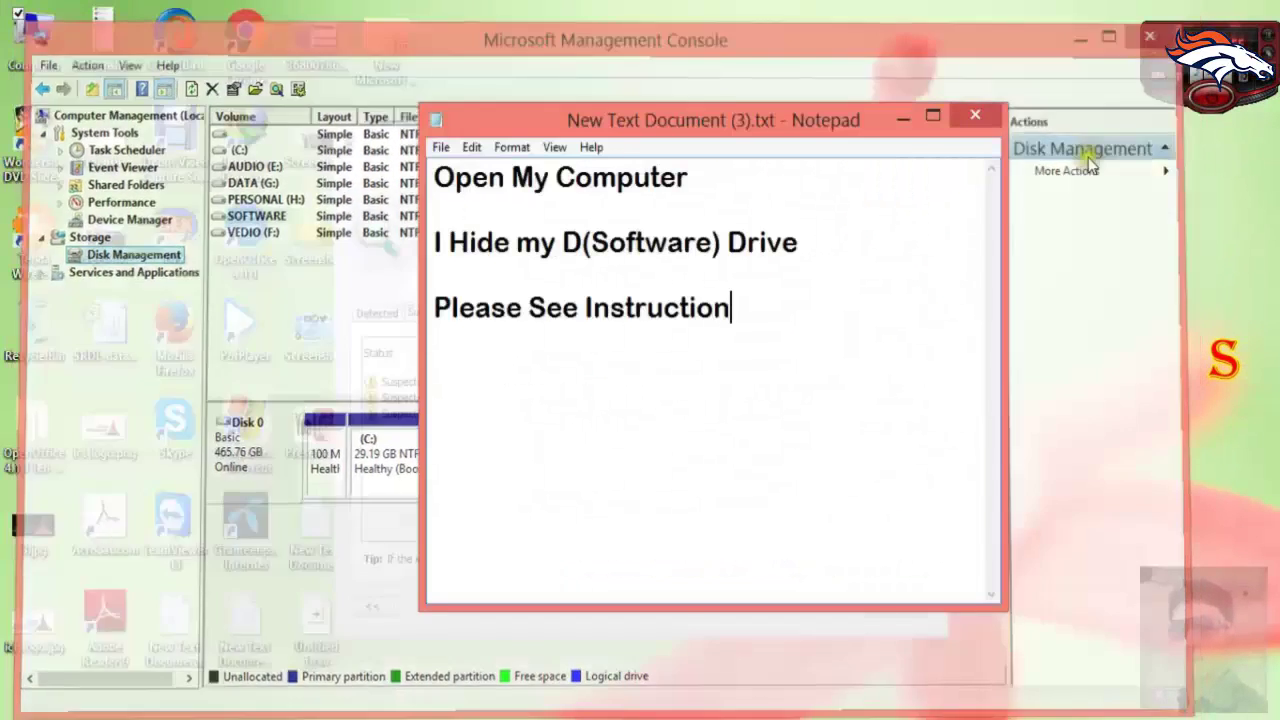
Reopen the Computer window to check which hard disk drives are listed
left_click(32, 40)
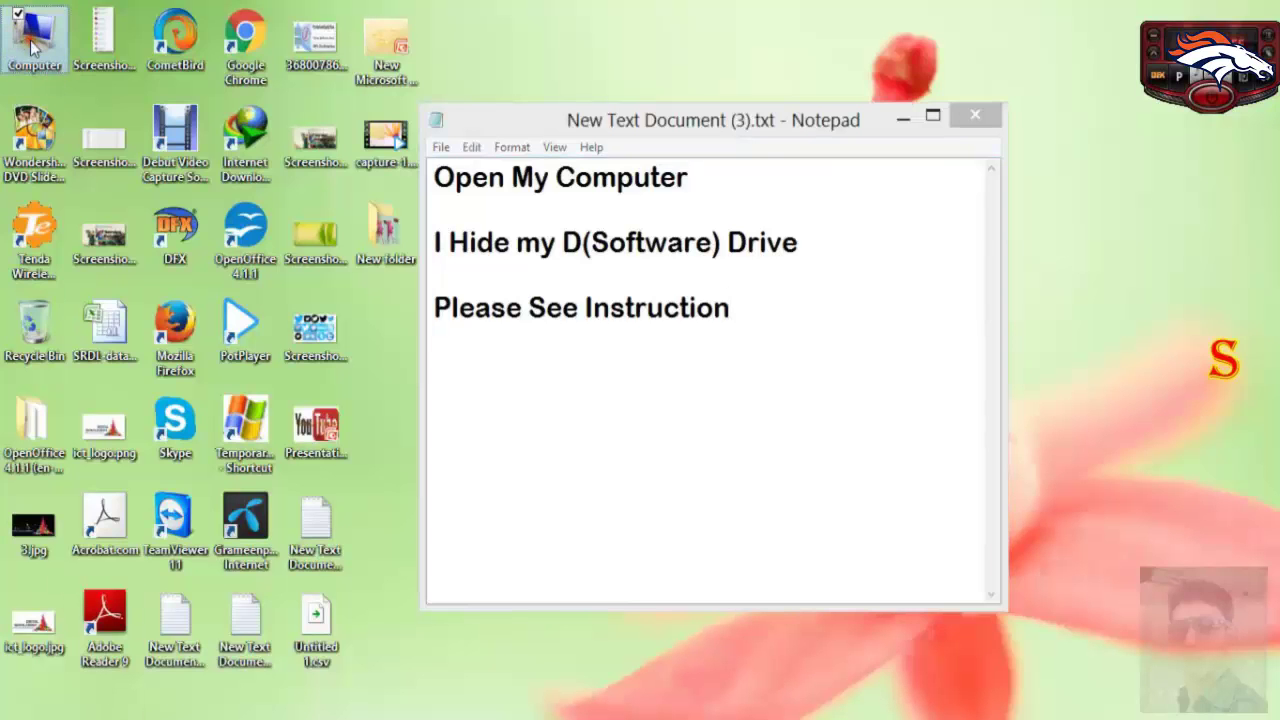
right_click(26, 34)
left_click(60, 53)
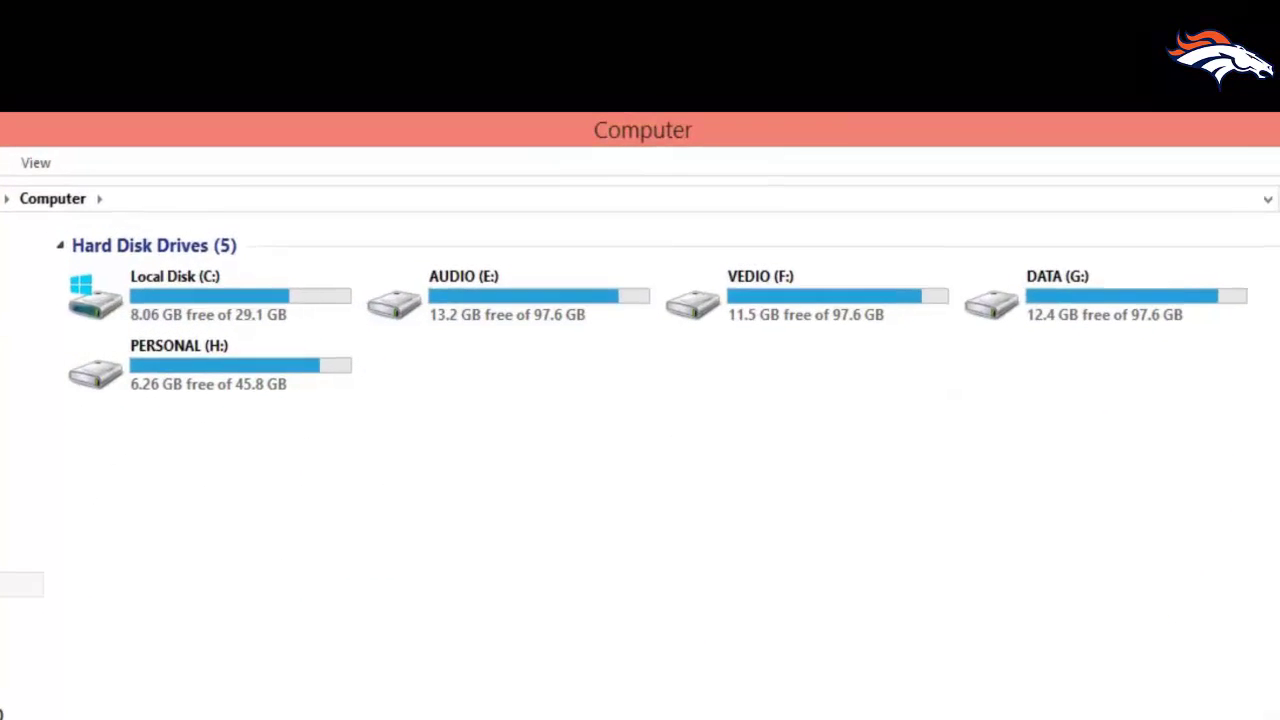
Switch to the Notepad note and add the lines "Hide my D(Software) Drive", "Now i It come back" and "Let's go"
key("alt+Tab")
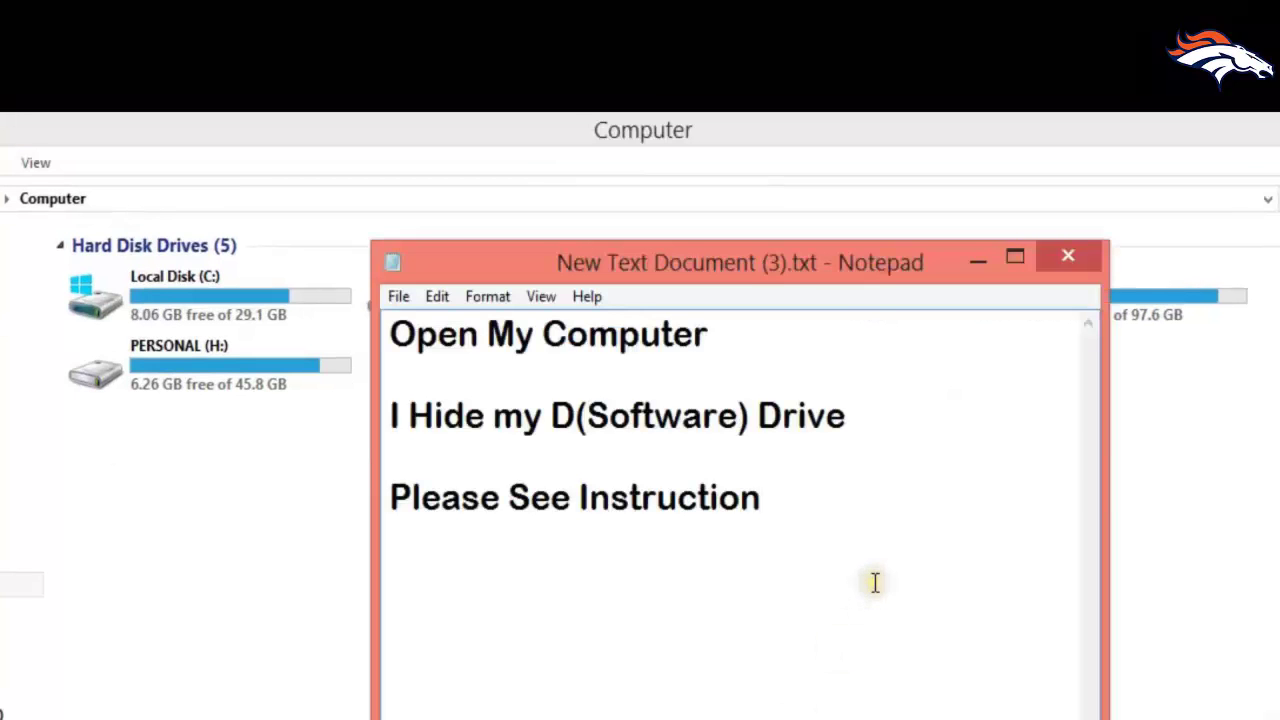
key("Return")
type("Hide my")
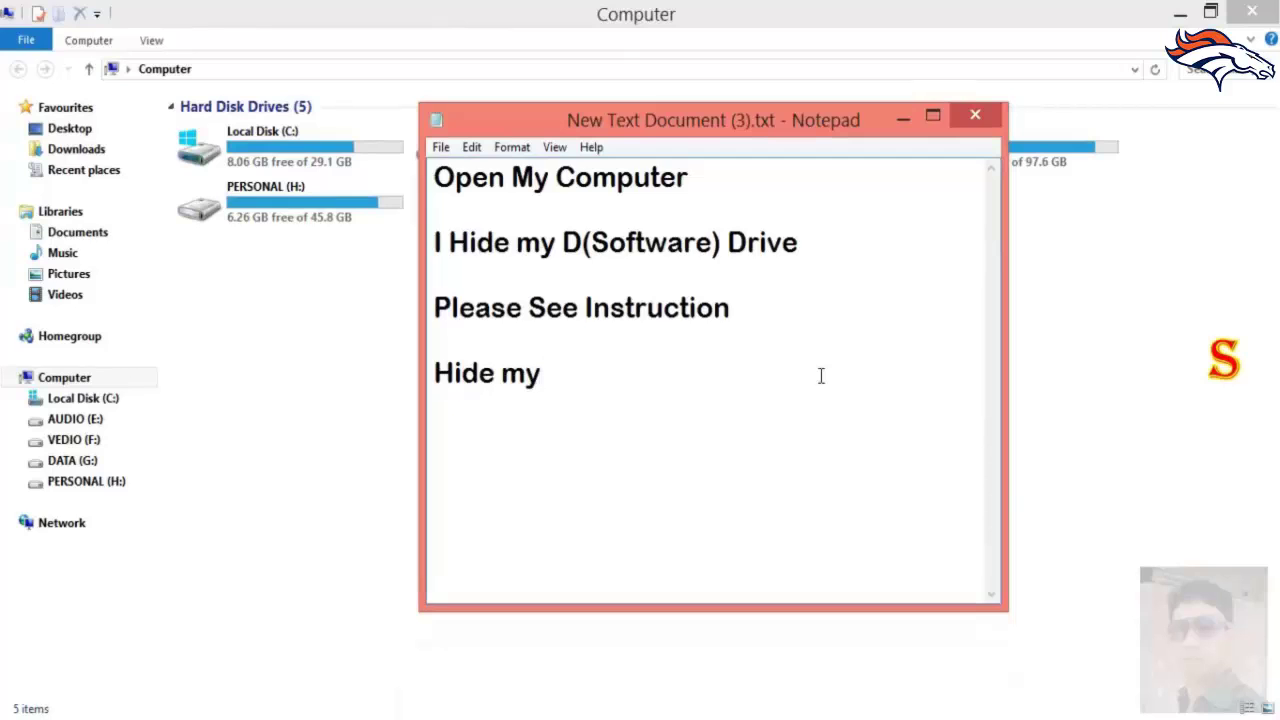
type(" D(Softw")
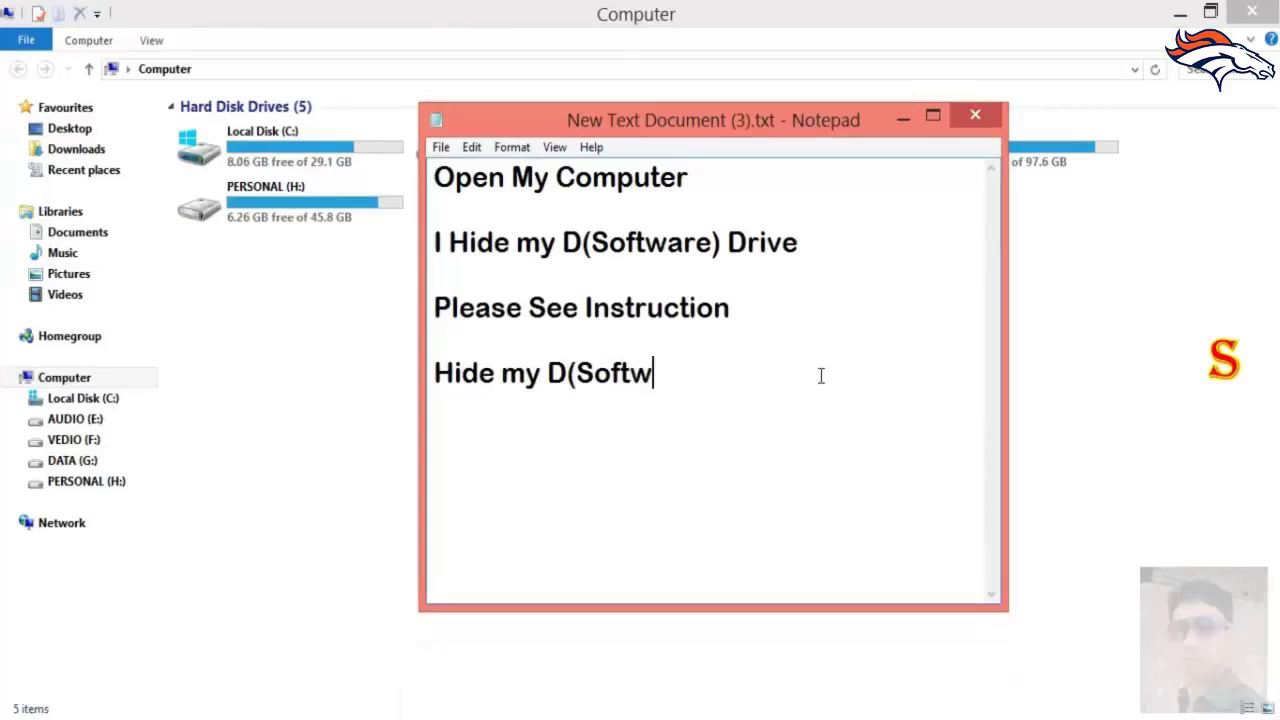
type("are) Drive")
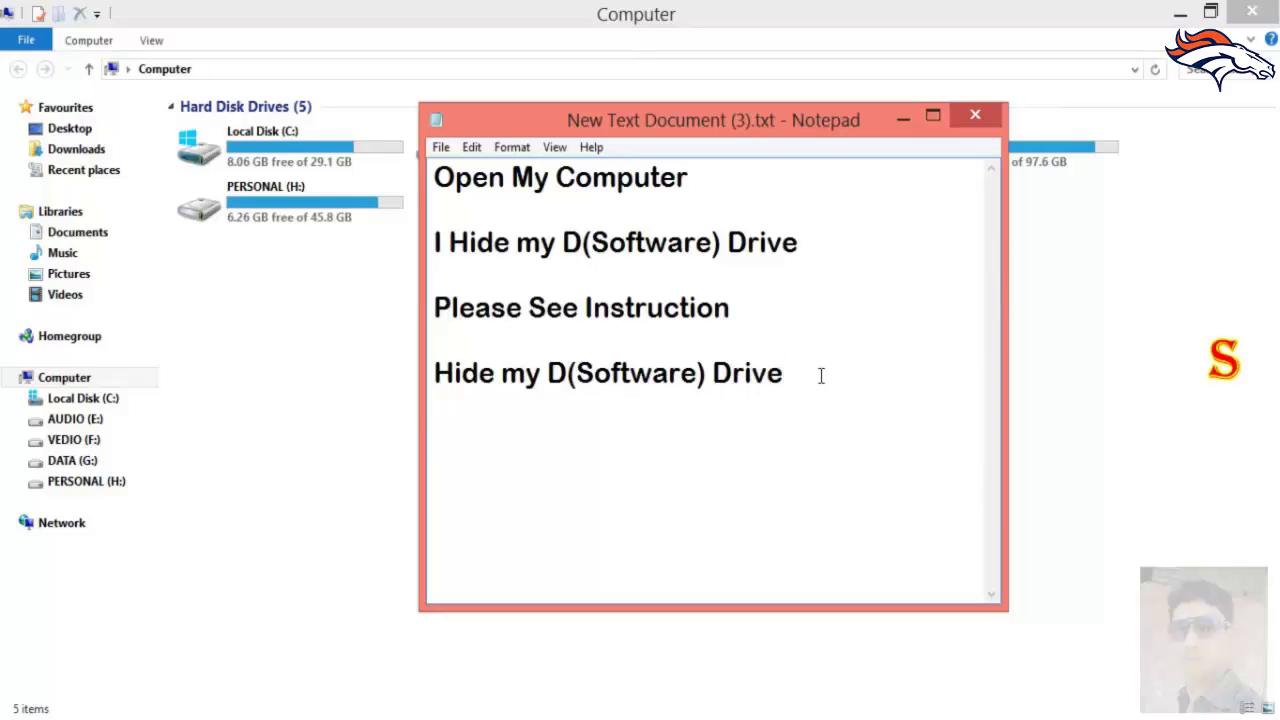
type("Now i It")
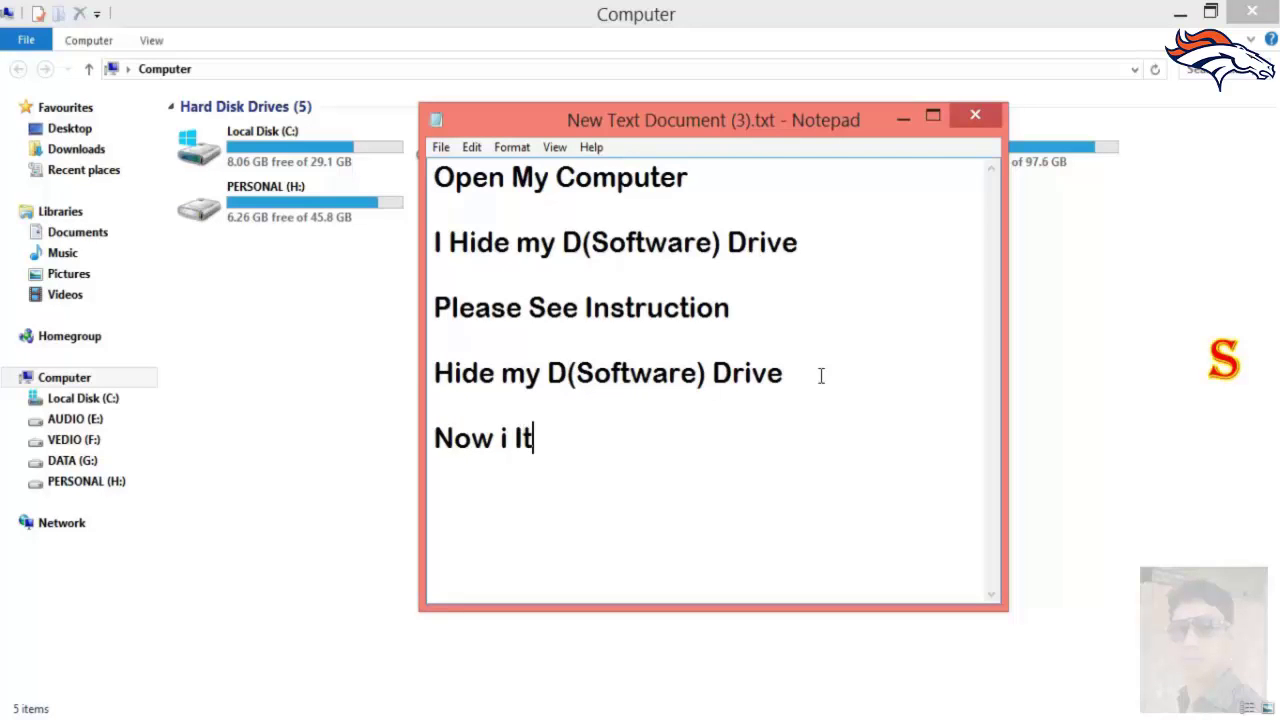
type(" come bac")
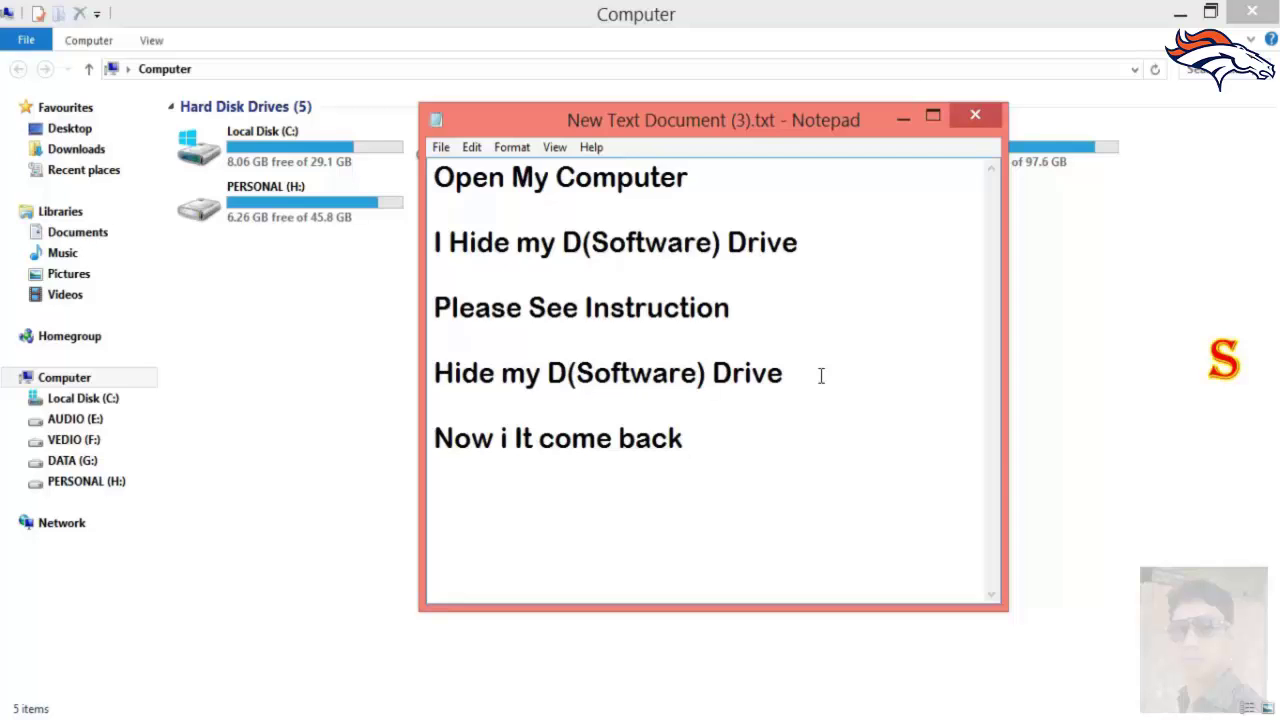
type("k")
type(" Let's go")
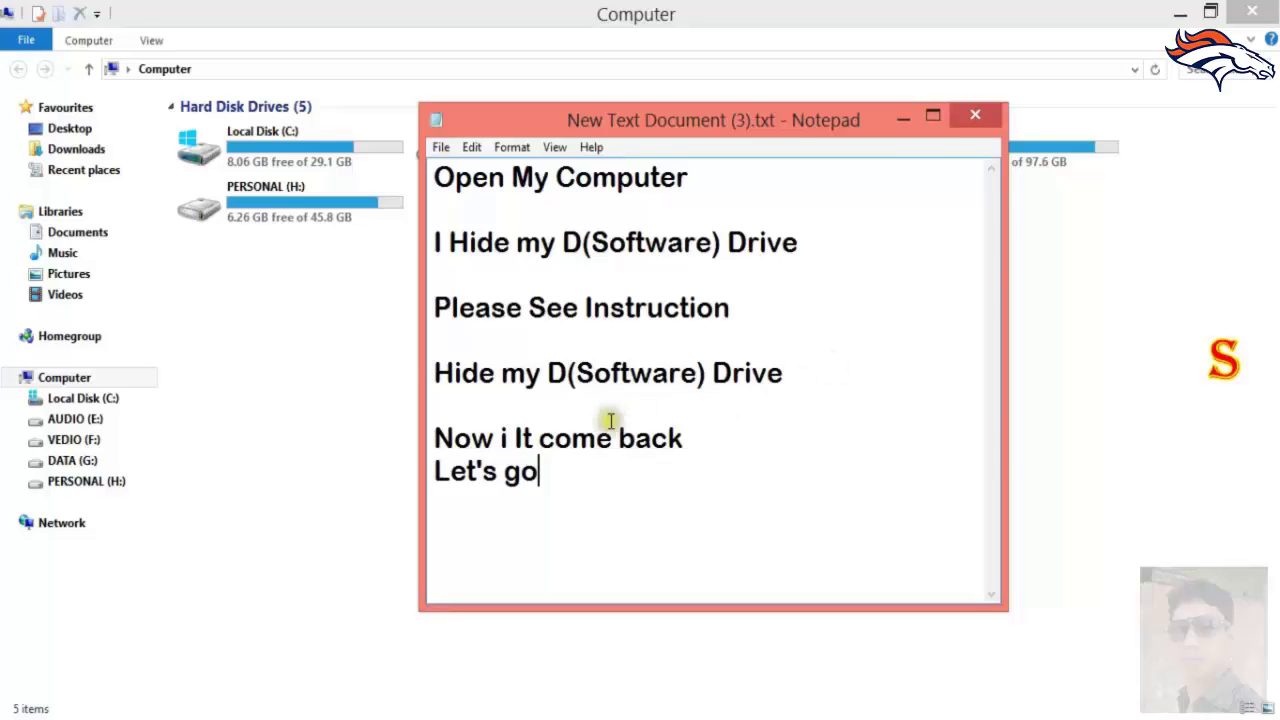
Minimize the note, close the Computer window, and open Disk Management in the Computer Management console
left_click(904, 119)
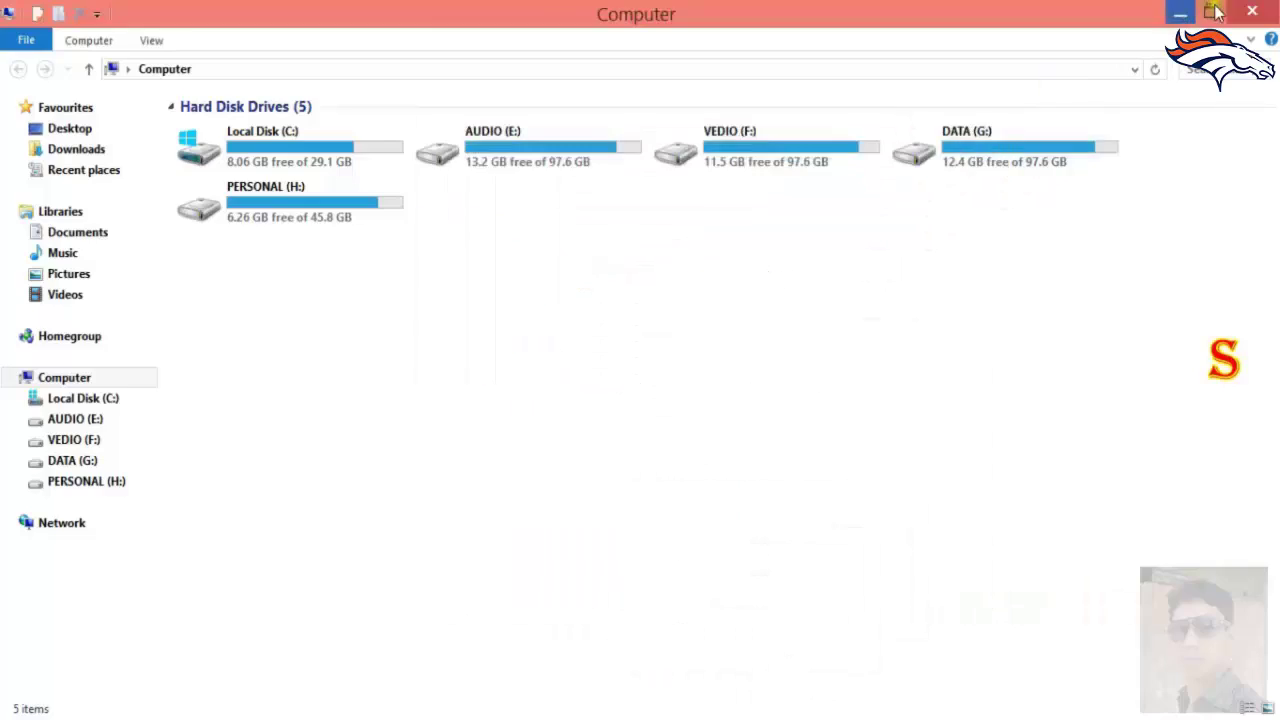
left_click(1252, 11)
right_click(626, 198)
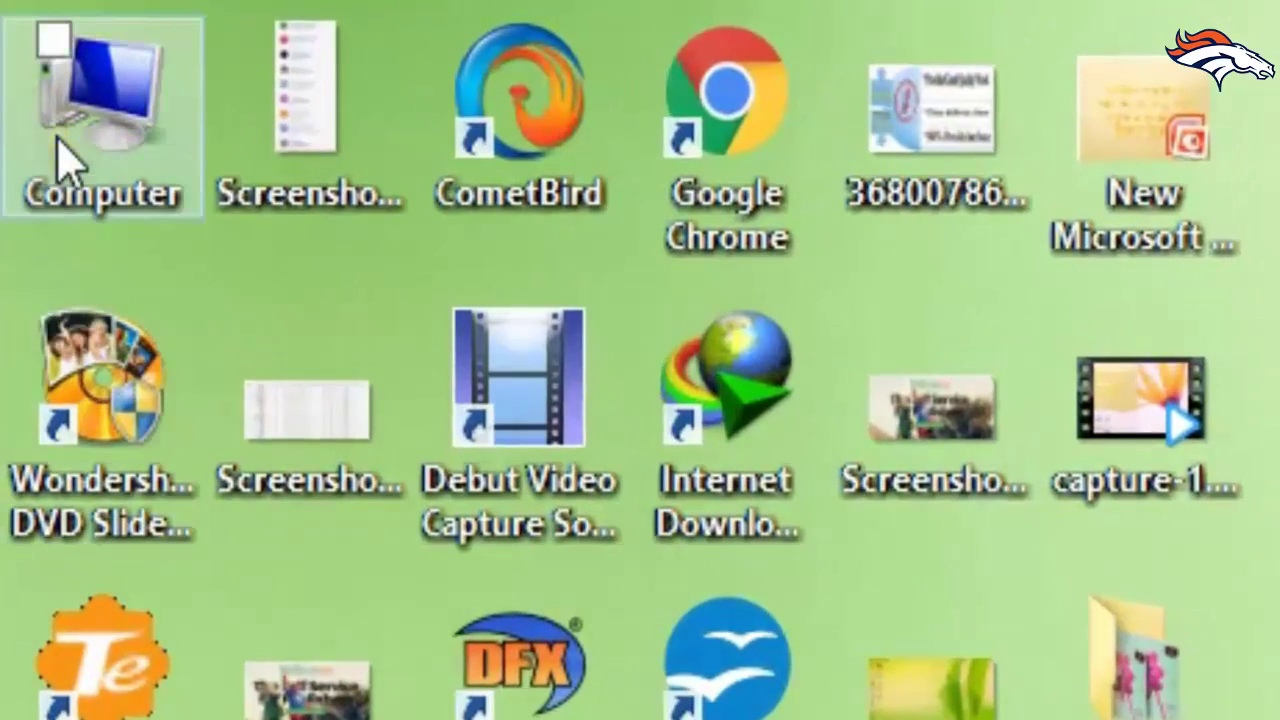
left_click(35, 84)
right_click(65, 155)
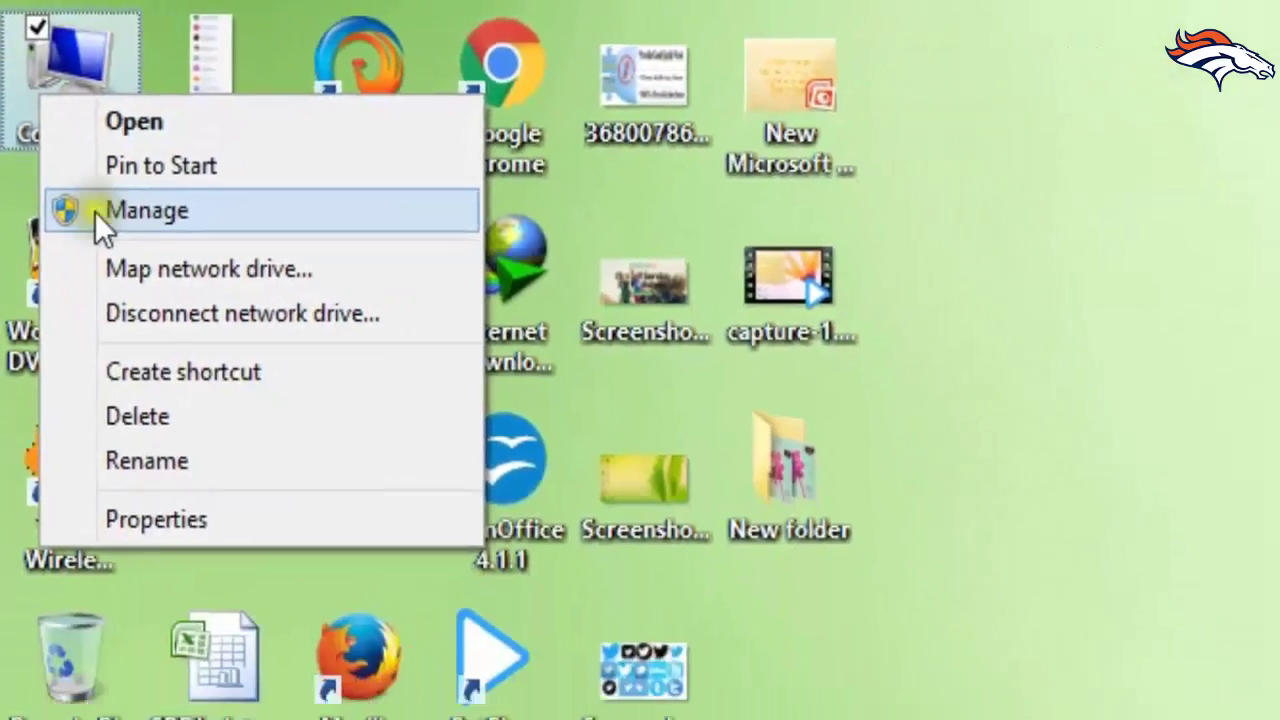
left_click(143, 305)
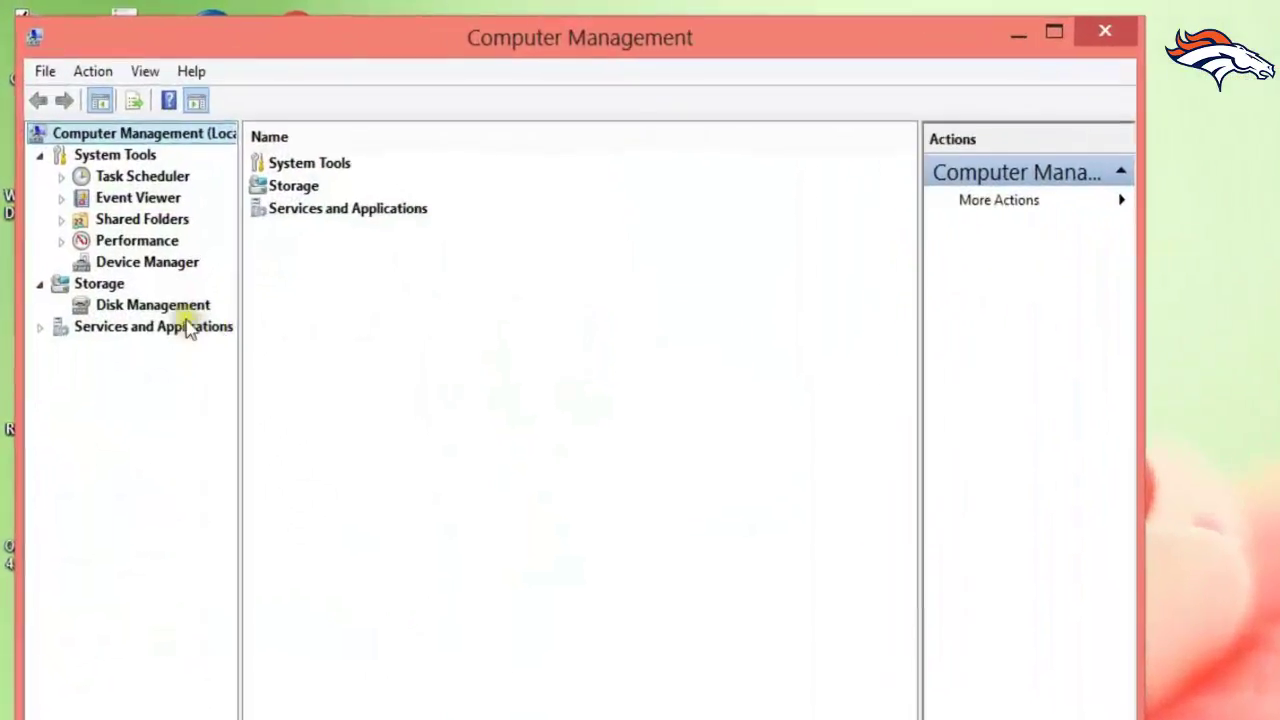
left_click(140, 255)
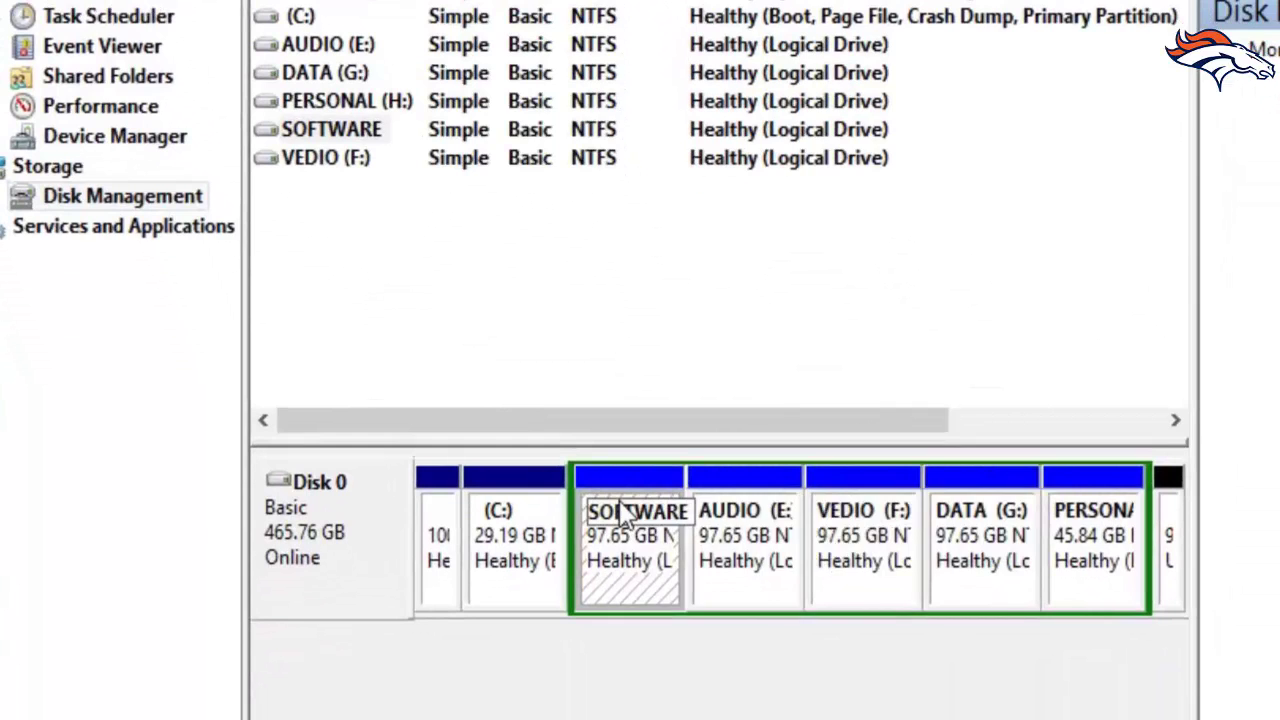
Assign drive letter D to the SOFTWARE volume, then close the USB scan window and Computer Management
right_click(620, 505)
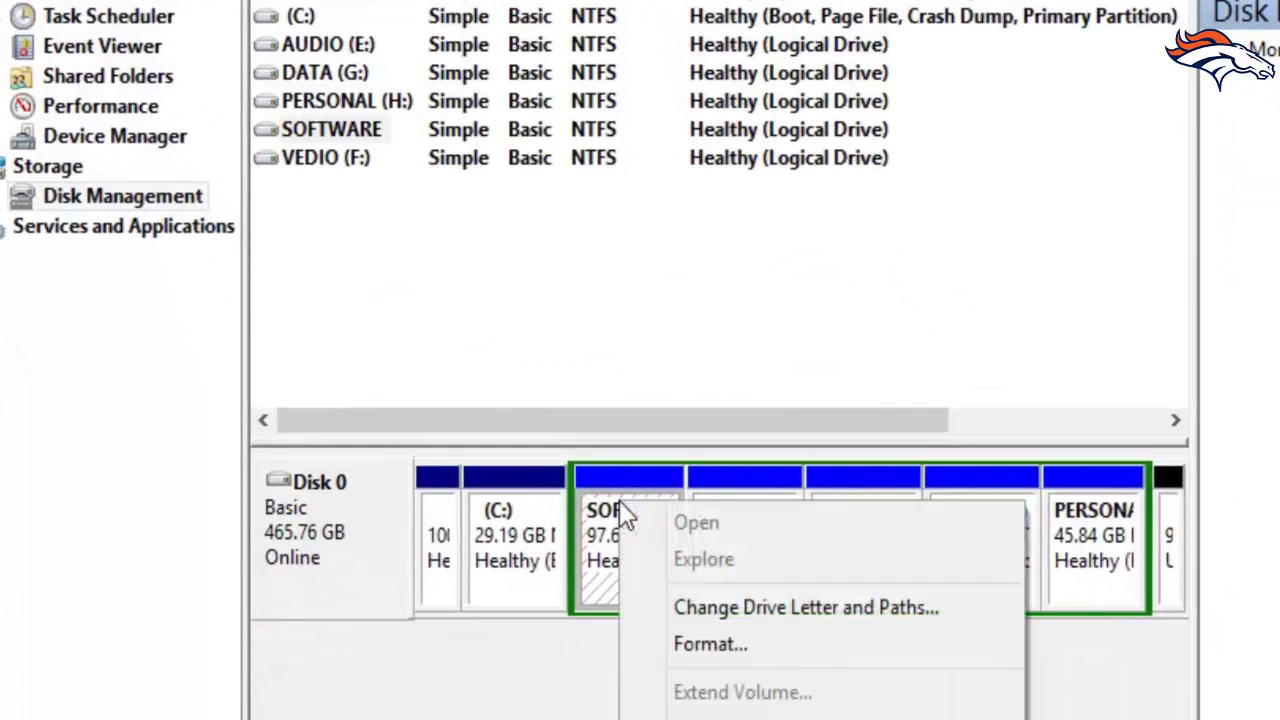
left_click(745, 604)
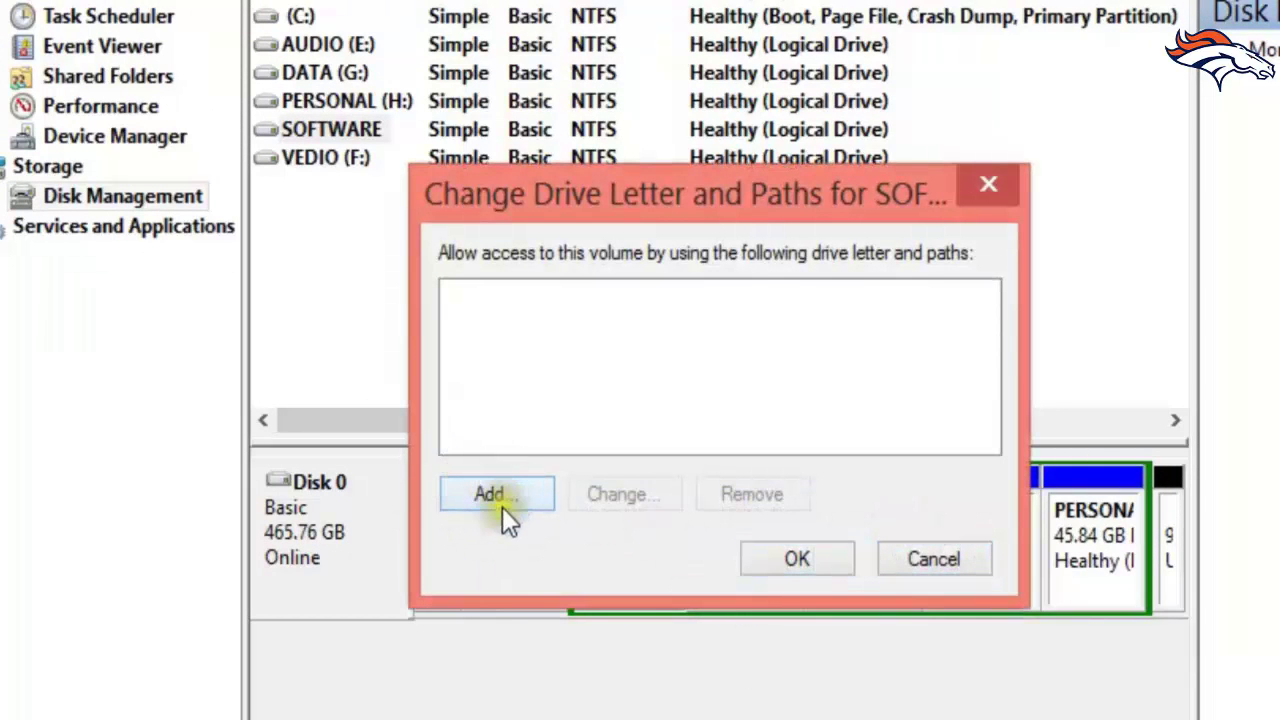
left_click(513, 494)
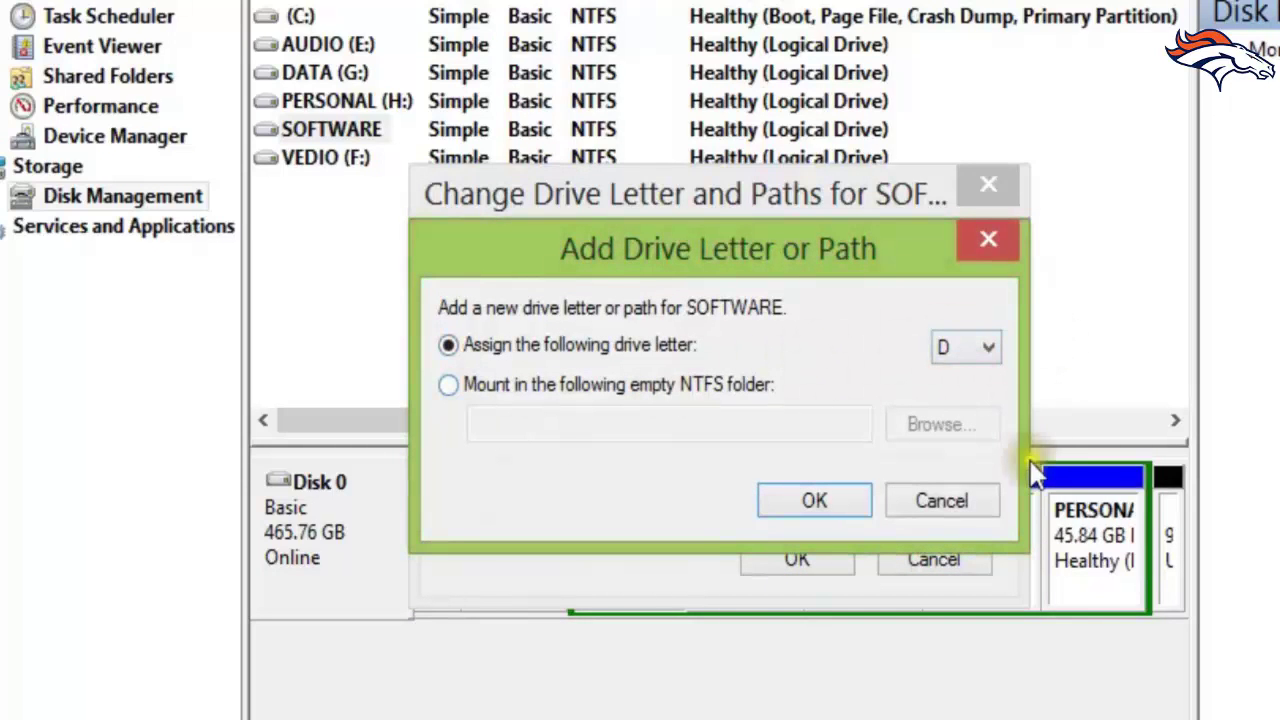
left_click(812, 501)
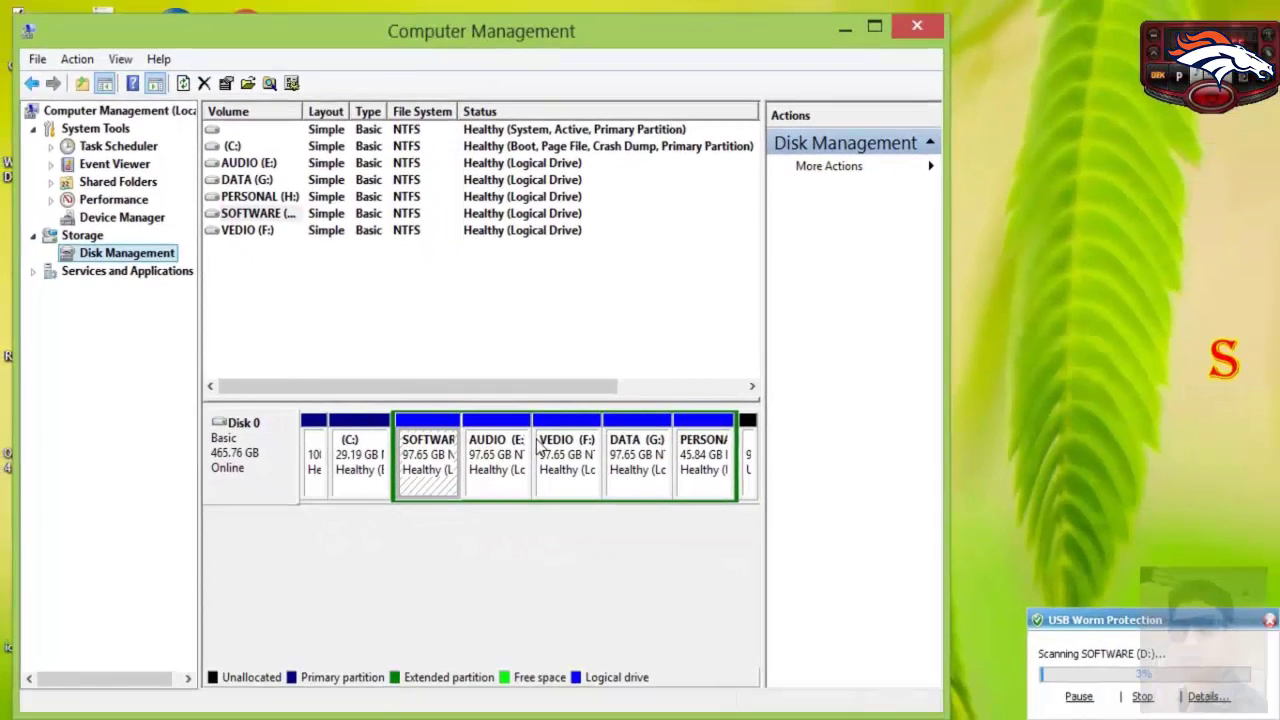
left_click(1270, 621)
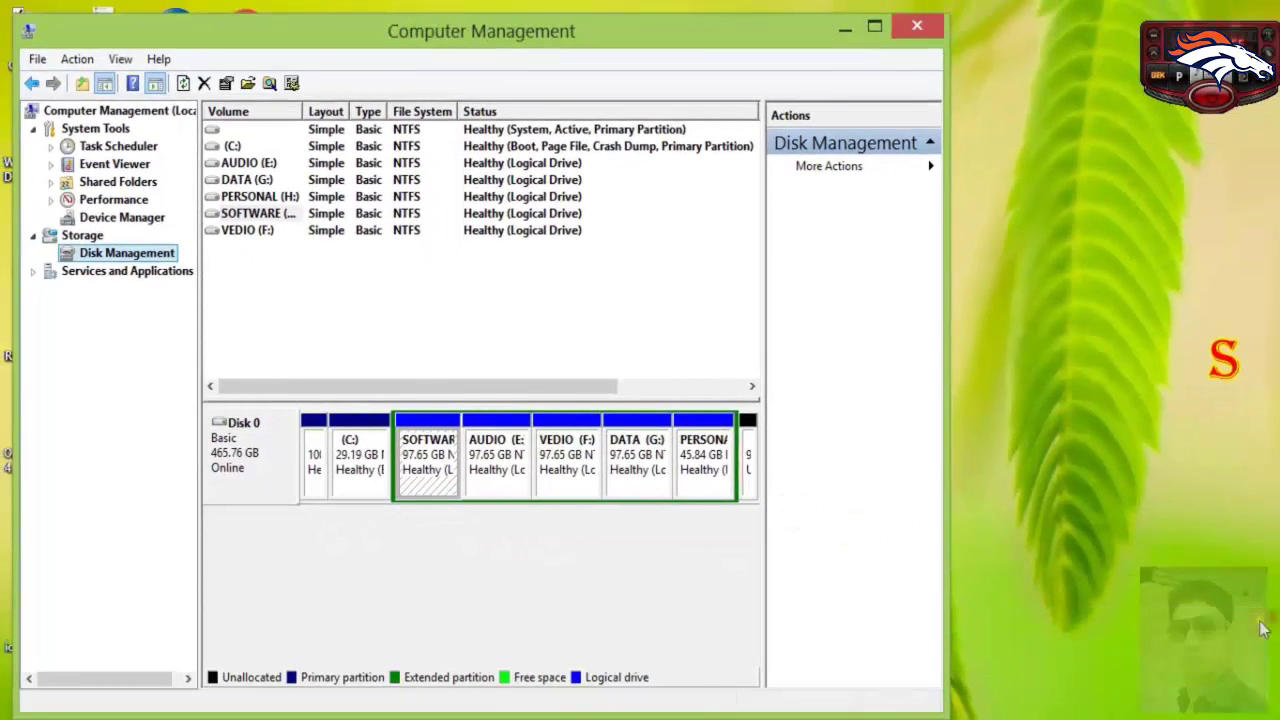
left_click(920, 28)
Refresh the desktop and open the Computer window to check the listed hard disk drives
right_click(758, 176)
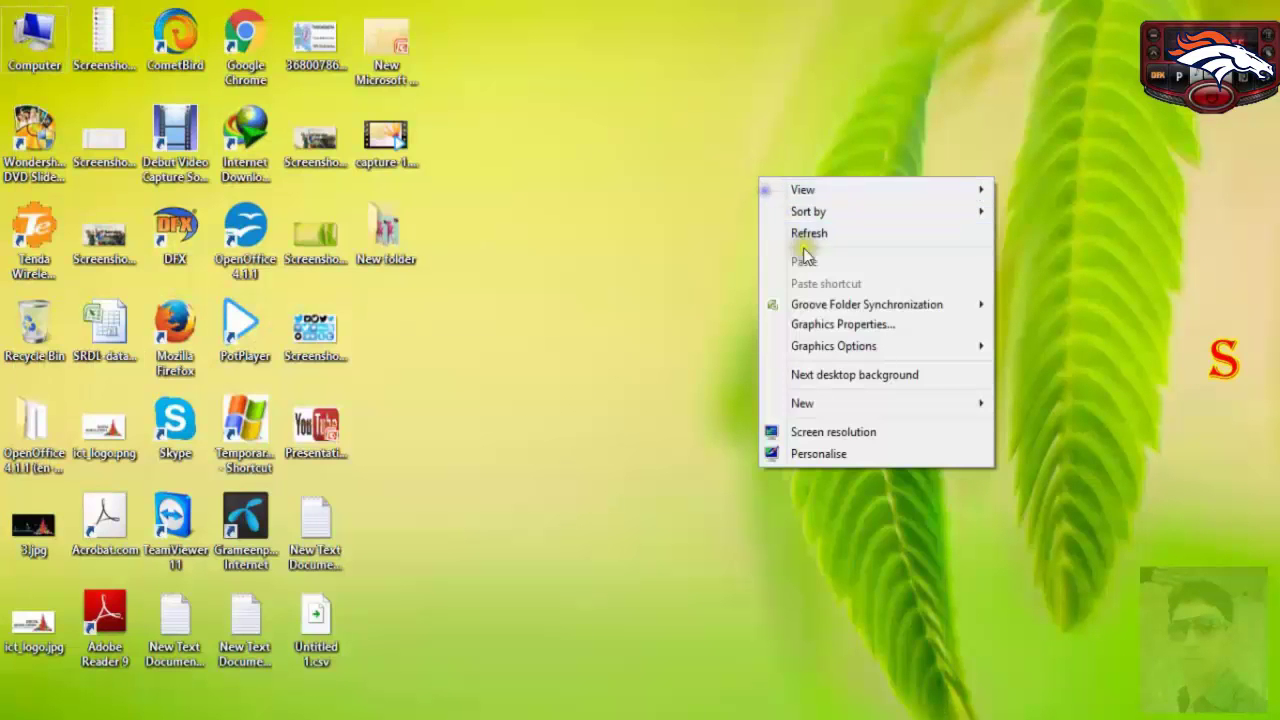
left_click(809, 232)
right_click(53, 47)
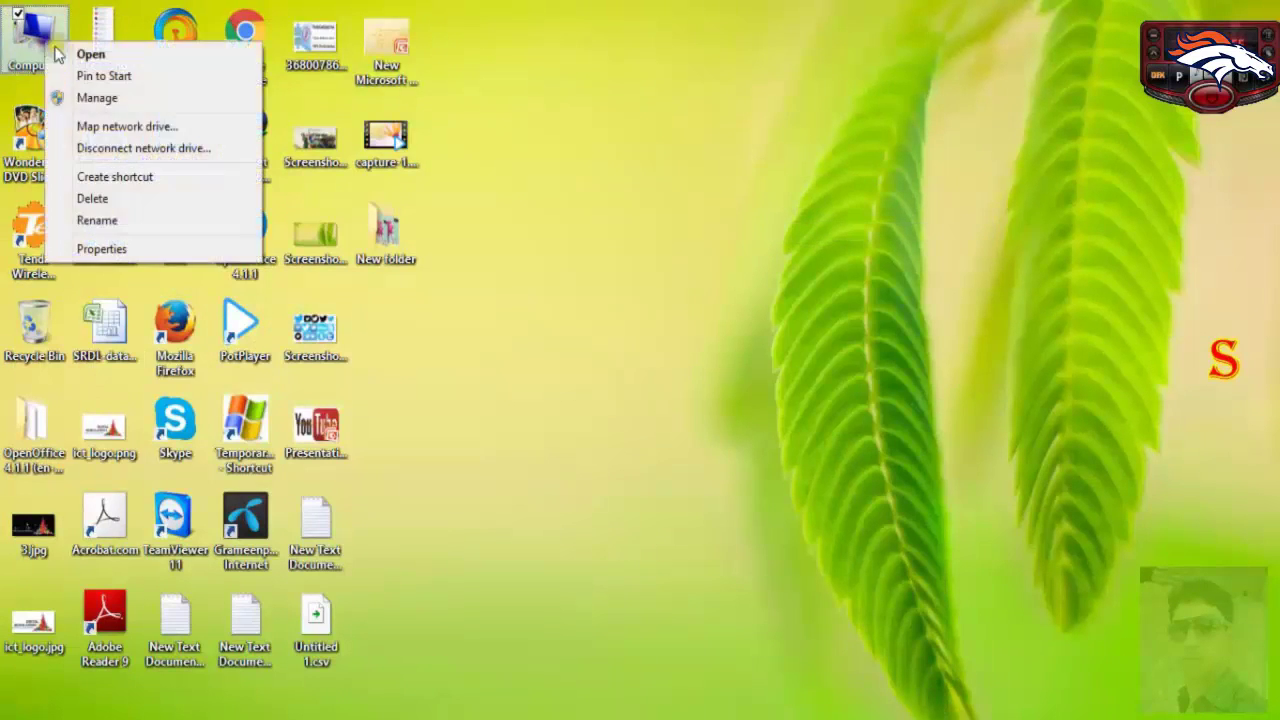
left_click(60, 54)
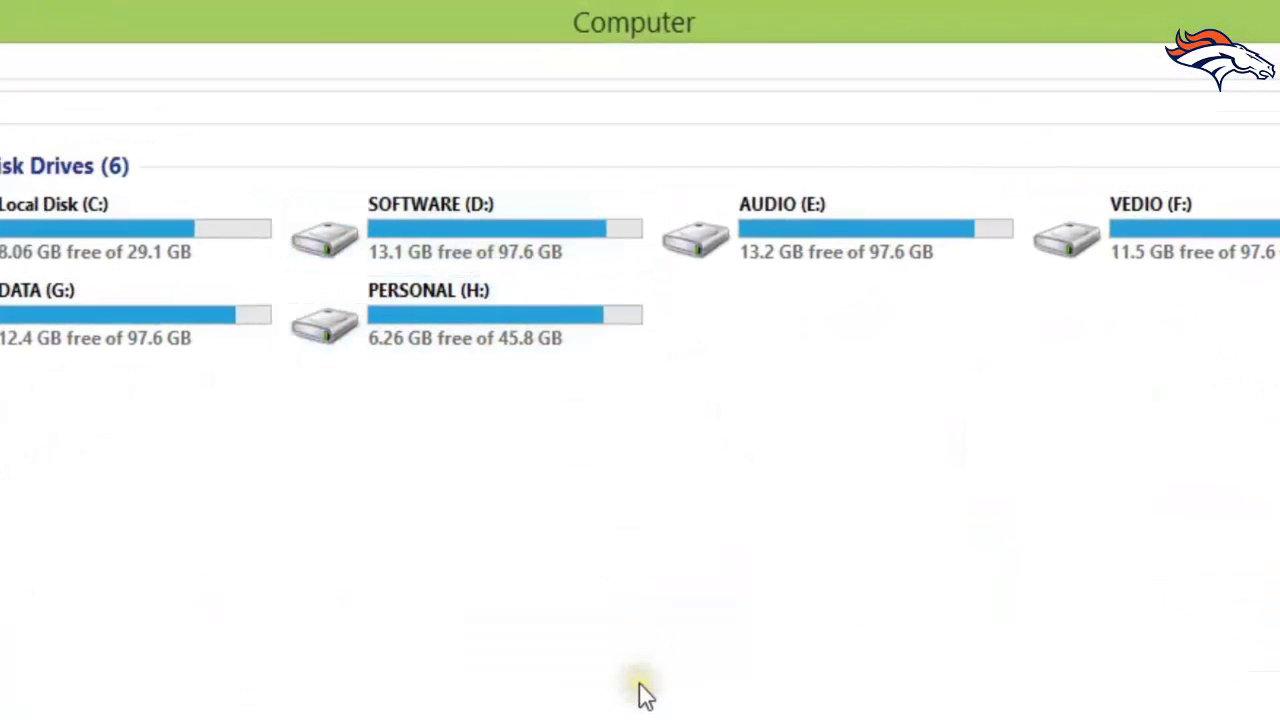
Switch to the Notepad note and add the line "This is come back" below a blank line
key("alt+Tab")
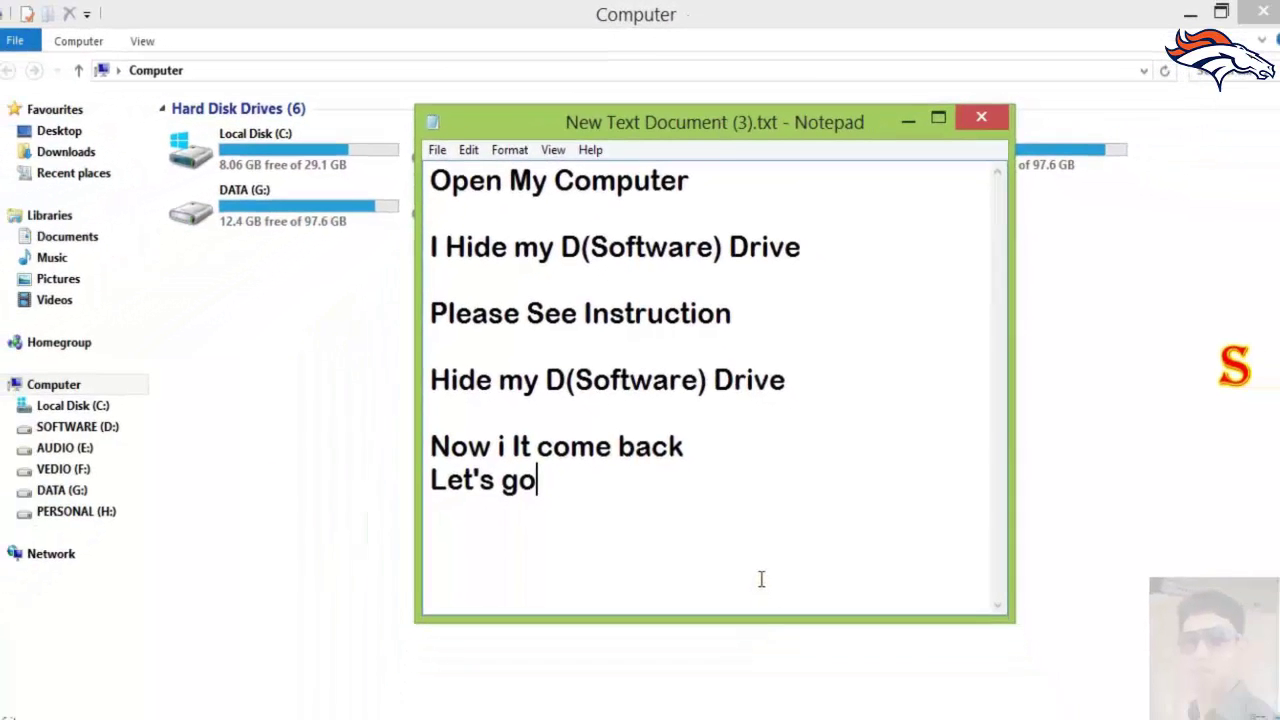
key("Return")
key("Return")
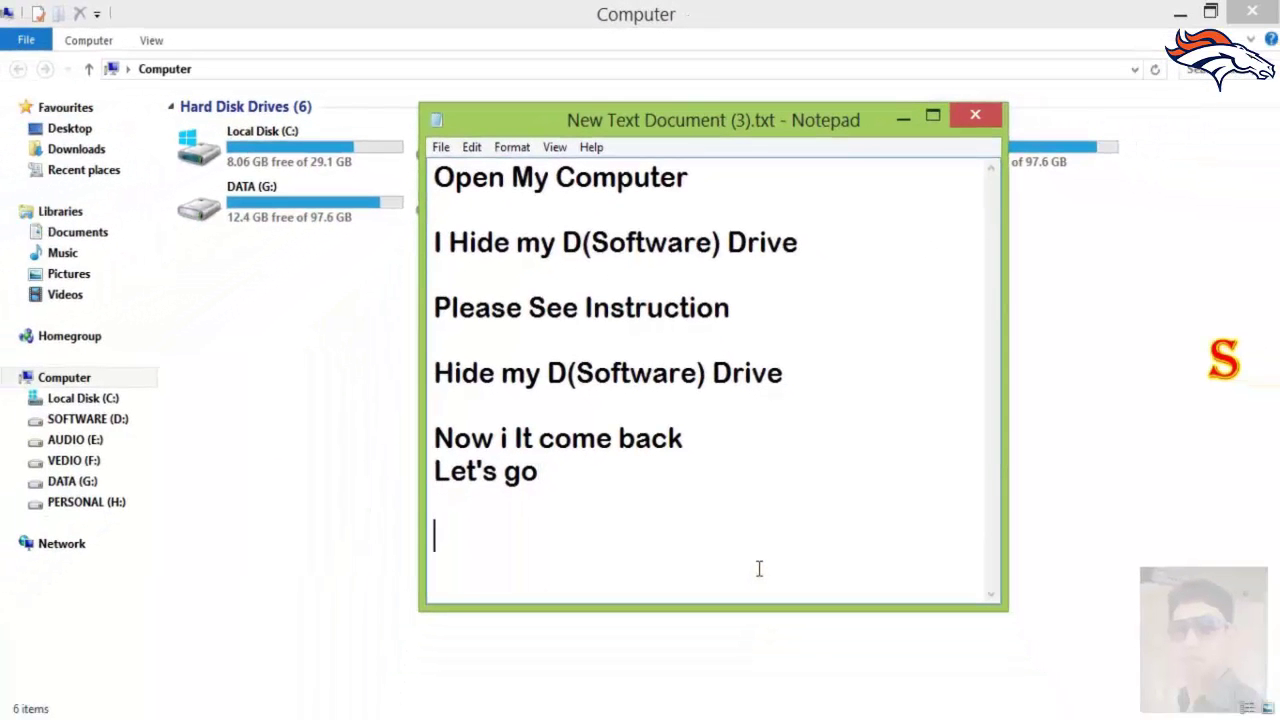
type("This ")
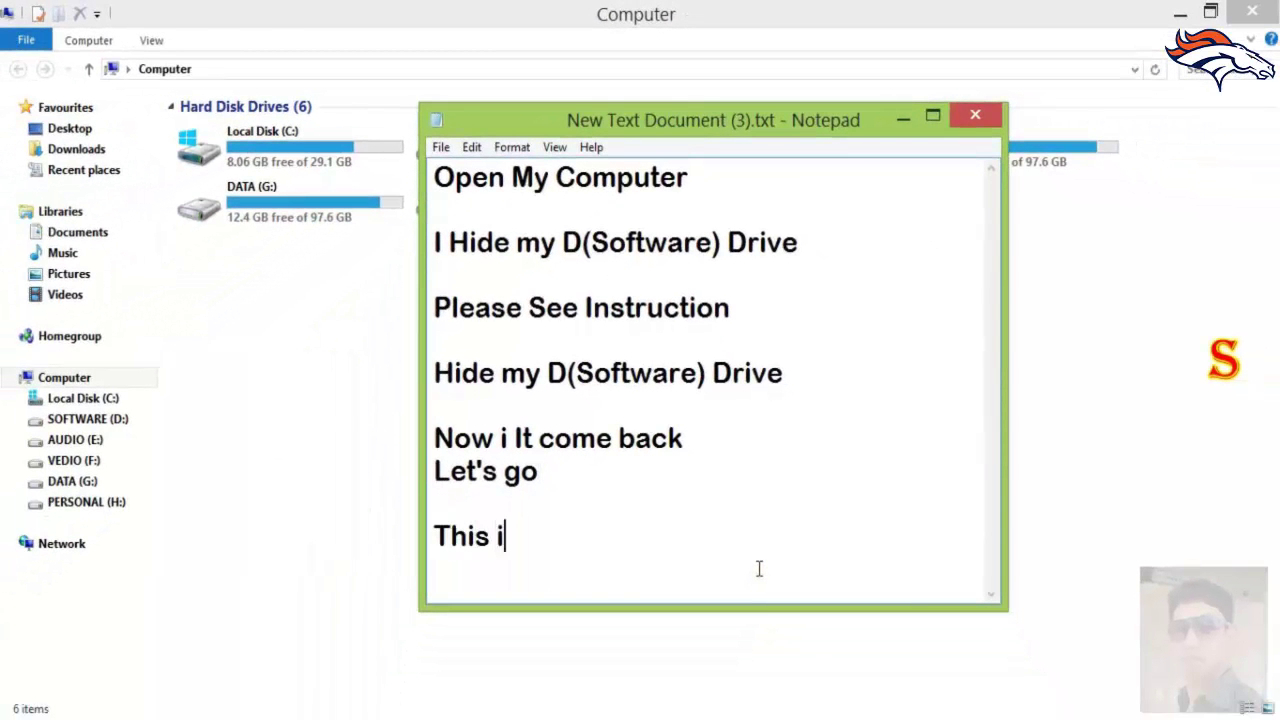
type("is come back")
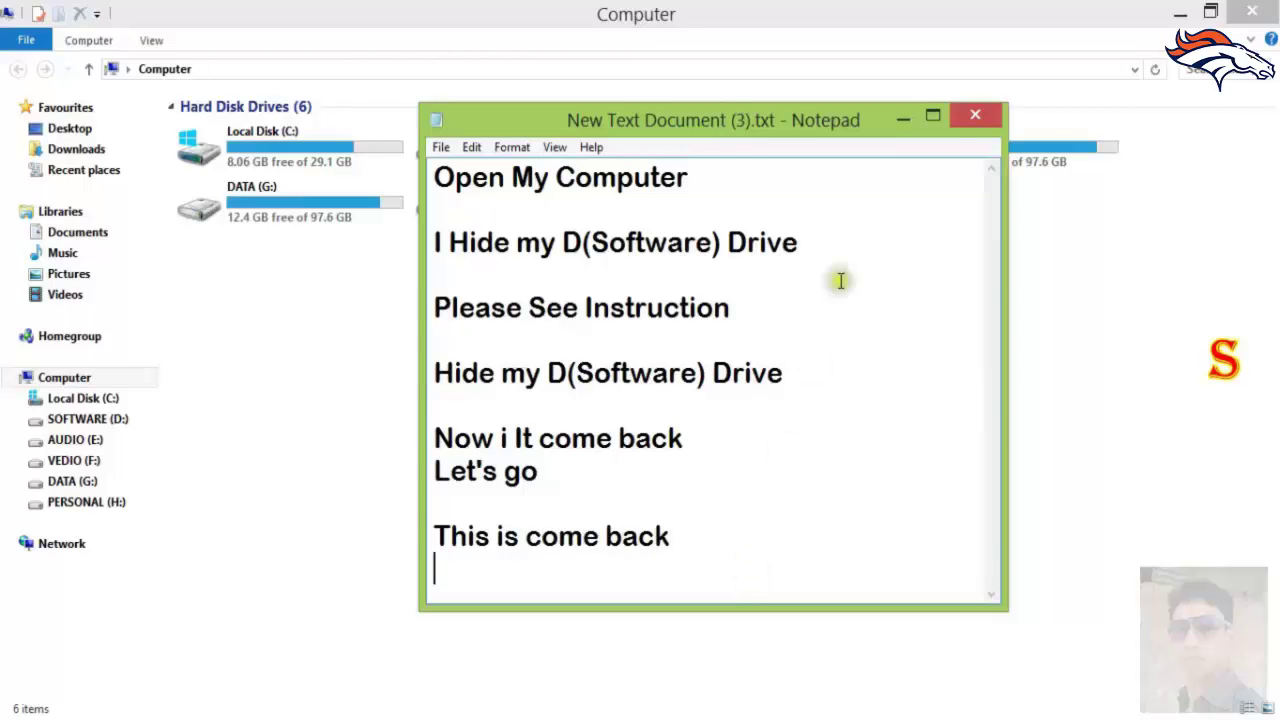
Minimize the note without closing or saving it, and refresh the Computer window to view all drives
left_click(975, 116)
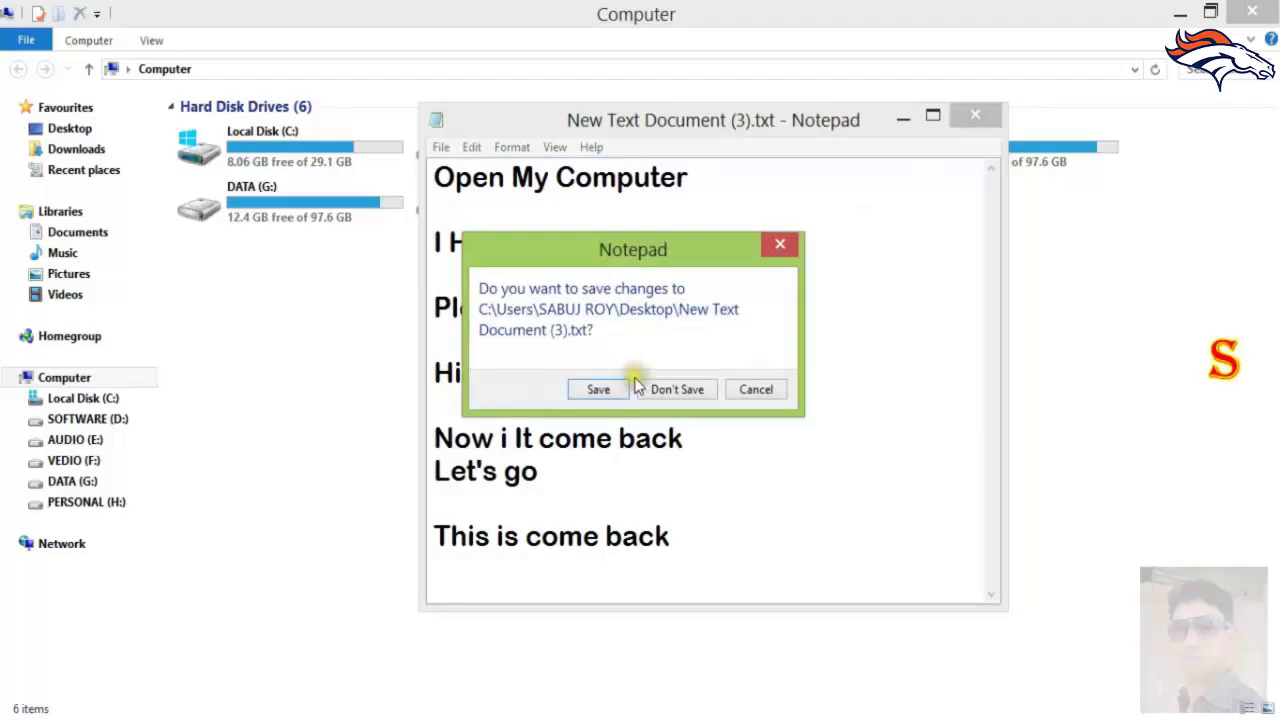
left_click(756, 391)
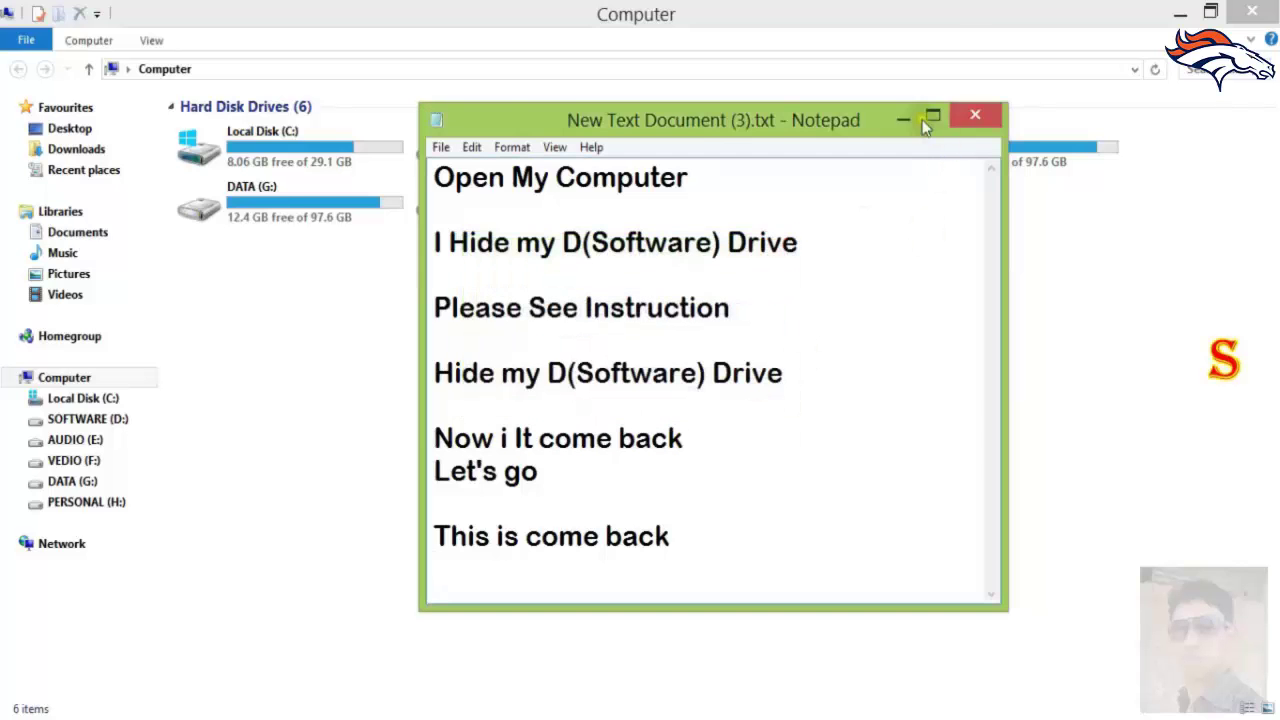
left_click(903, 117)
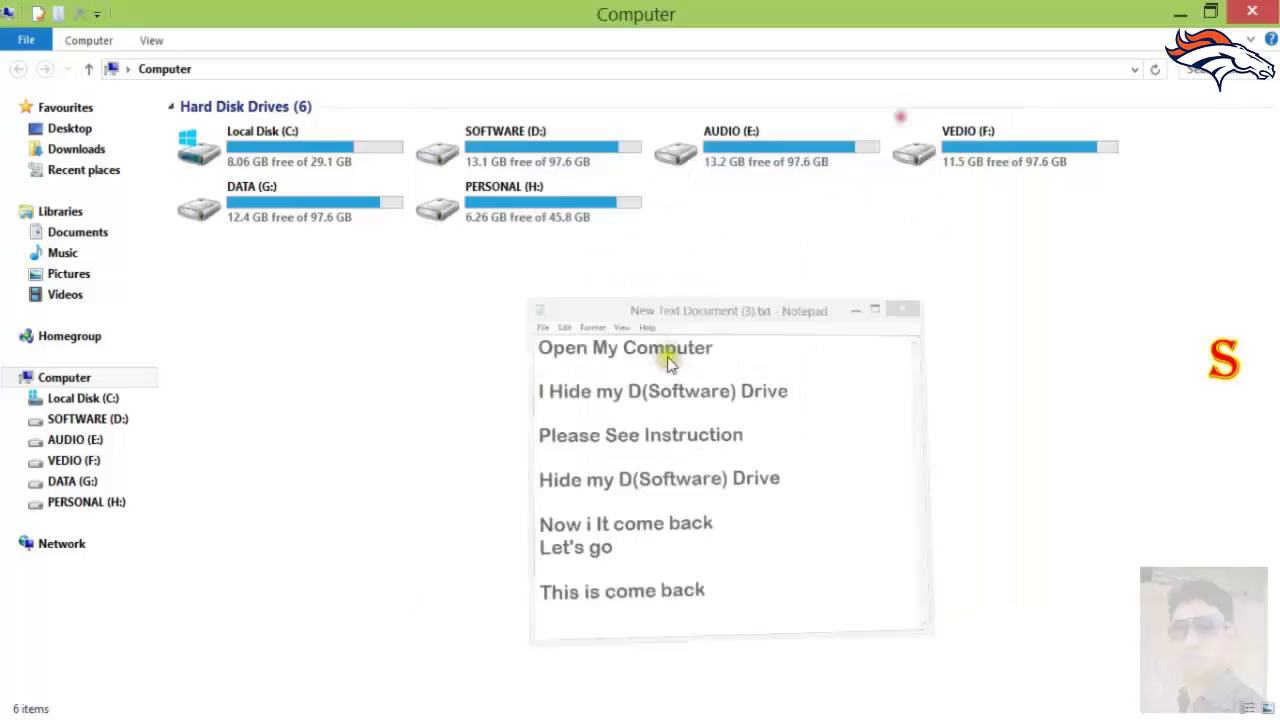
right_click(482, 368)
left_click(523, 443)
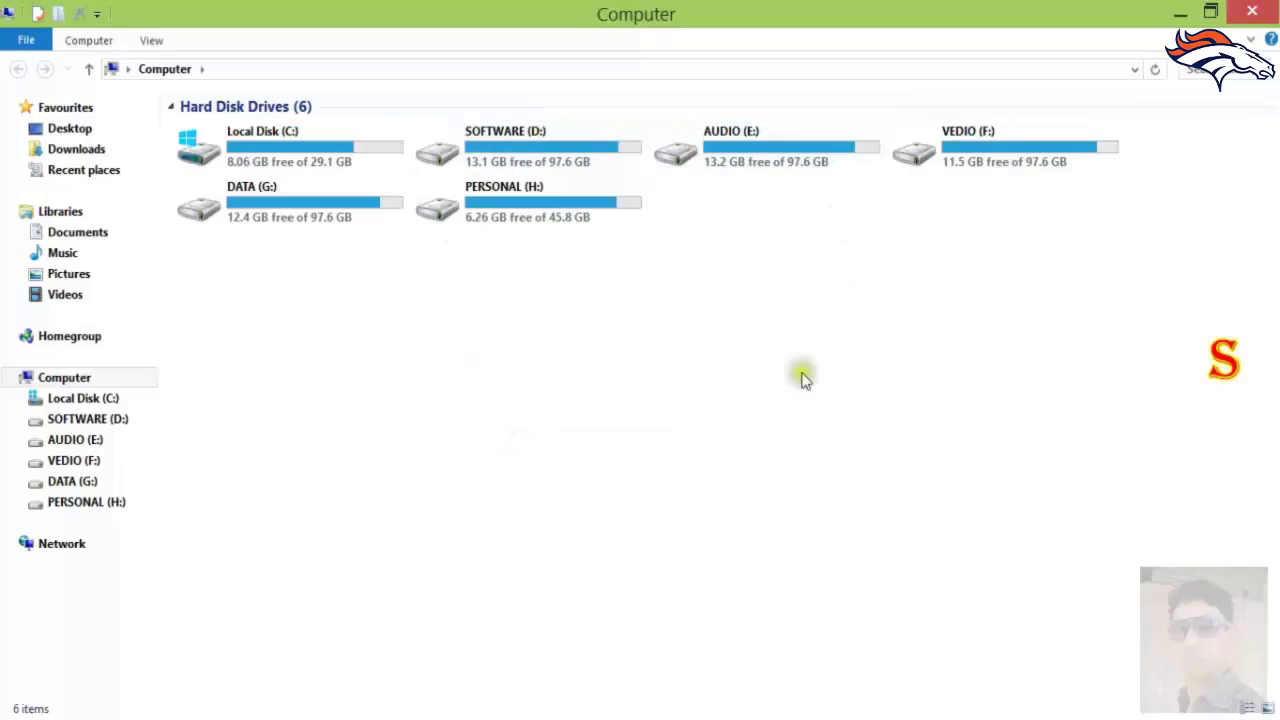
Restore the Notepad note and add the closing line "All is ok" after several blank lines
left_click(718, 716)
left_click(756, 560)
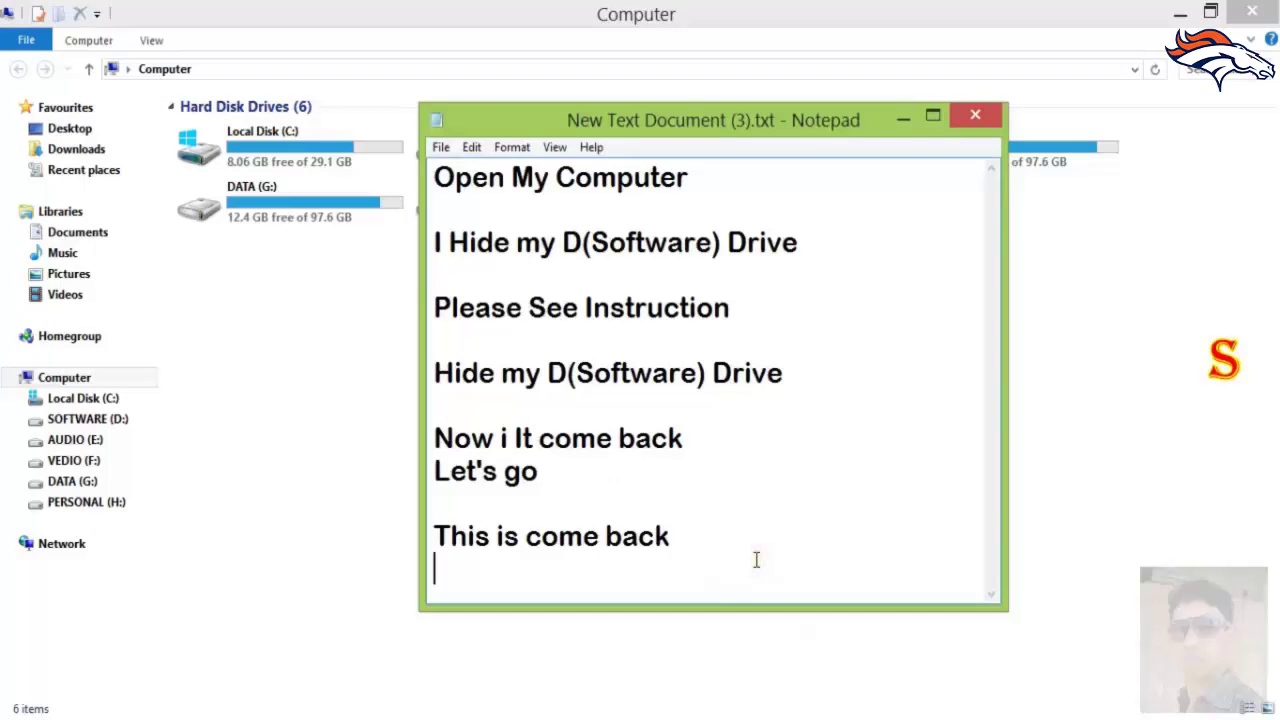
key("Return")
key("Return")
key("Return")
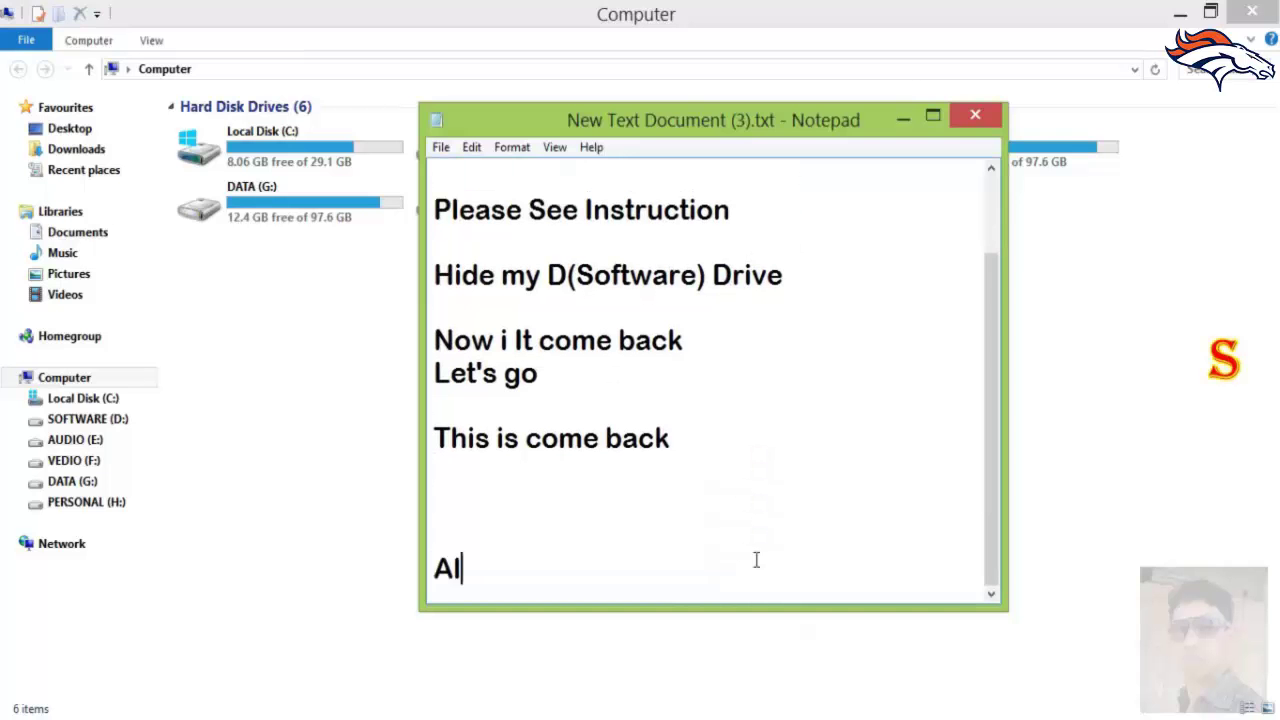
type("All is ok")
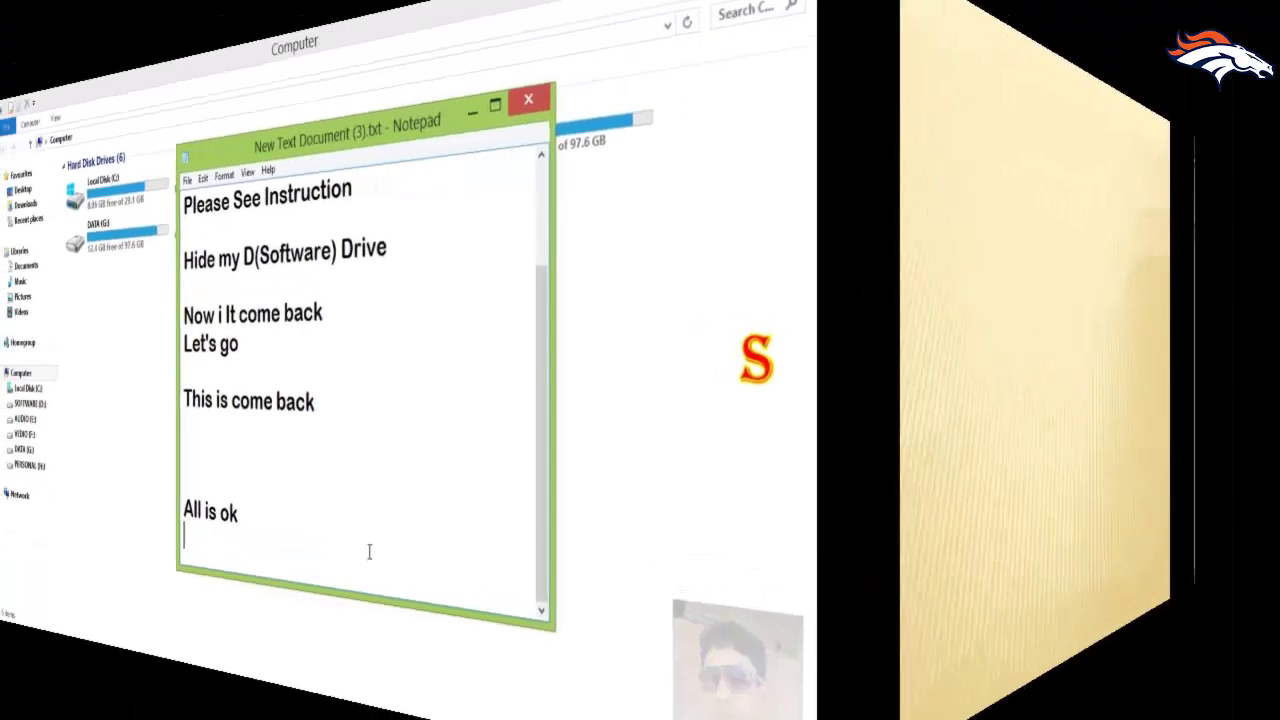